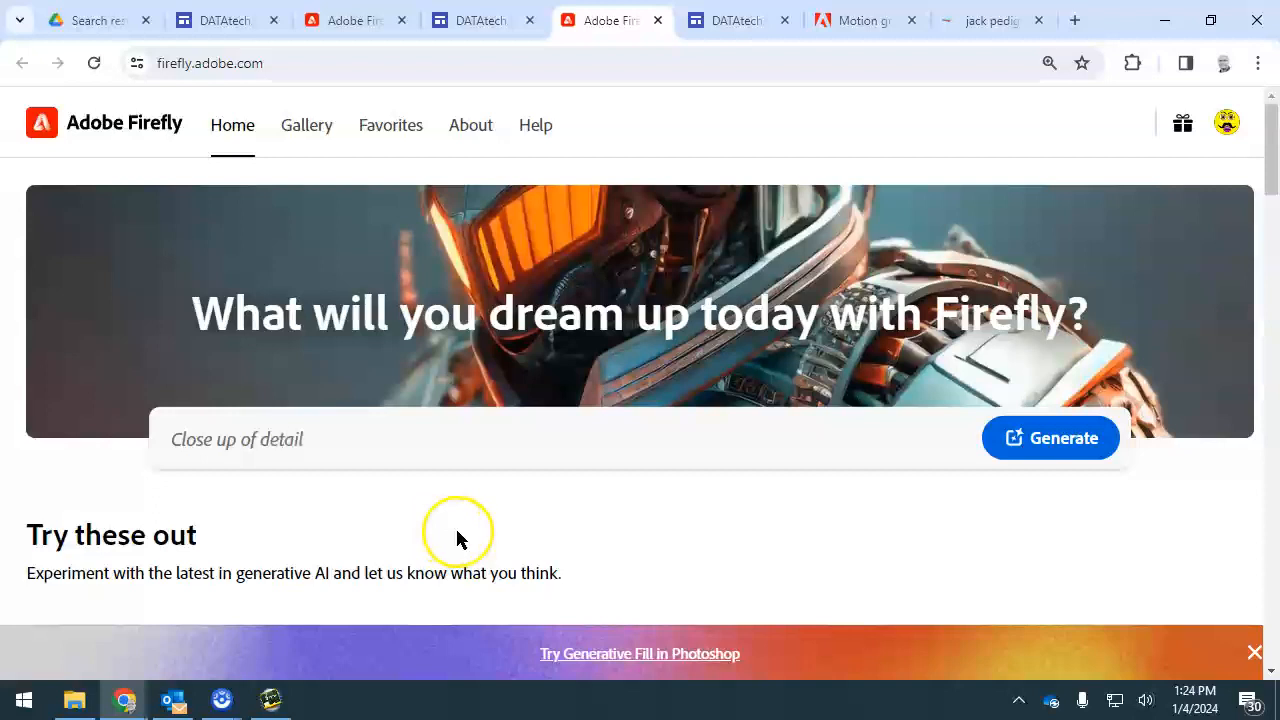
Open Firefly's Text effects generator and generate the text "Vector Art" with the prompt "green dragon scales"
scroll(460, 537, "up", 3)
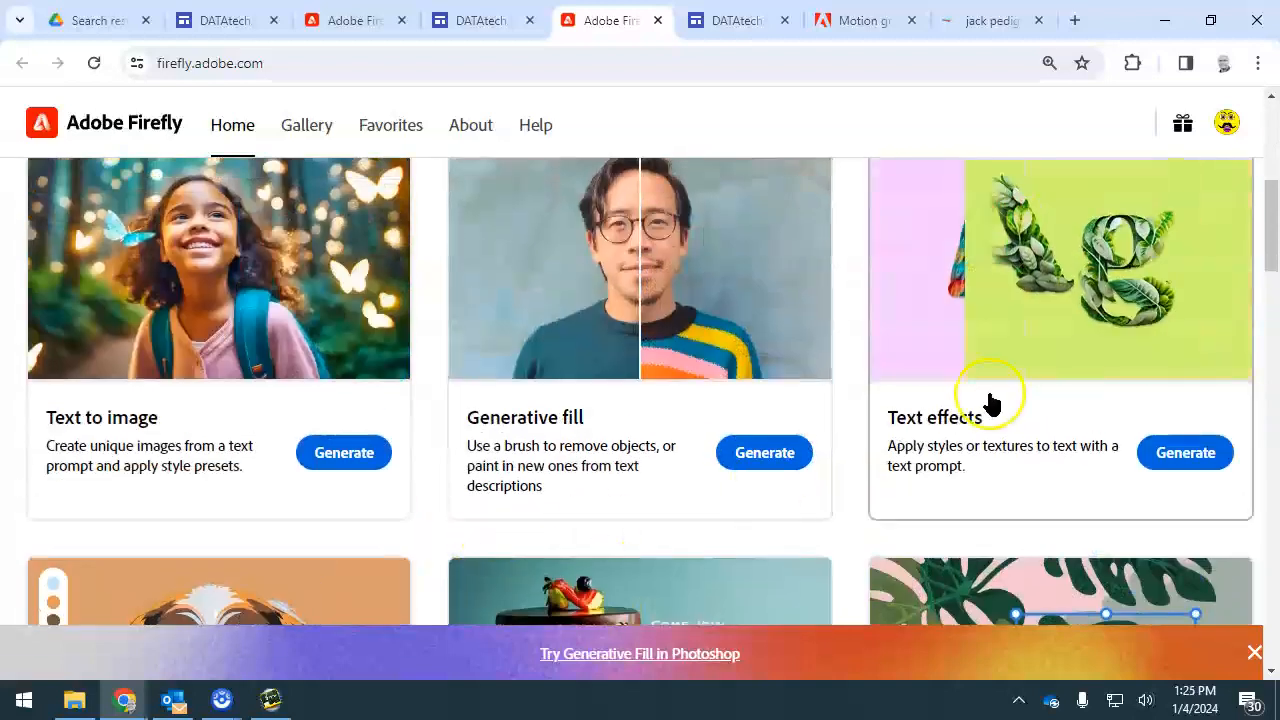
left_click(1185, 453)
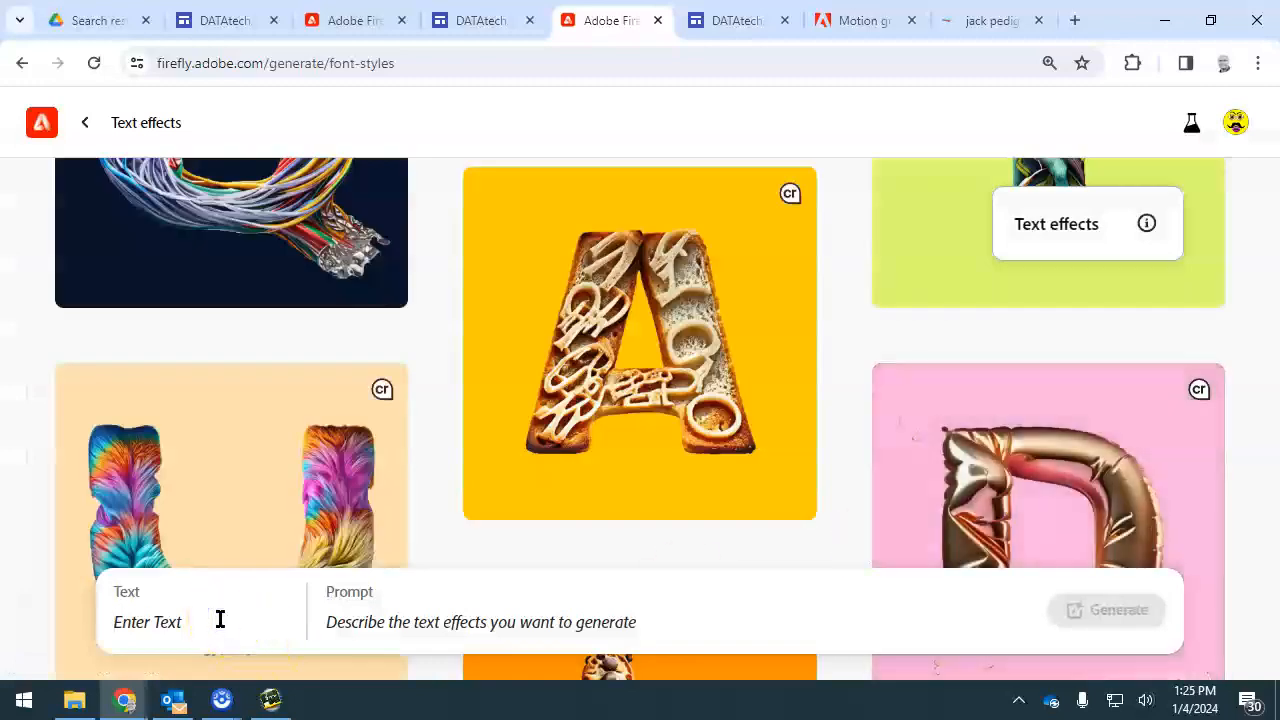
key("BackSpace")
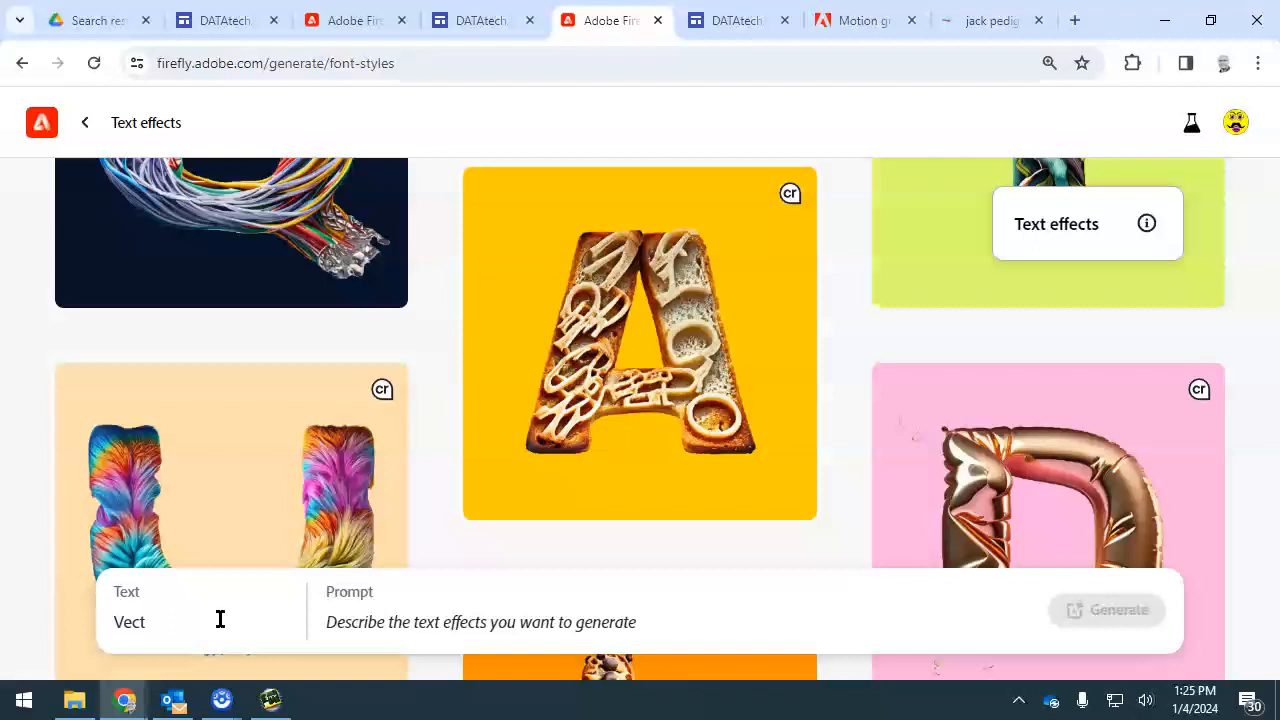
key("Tab")
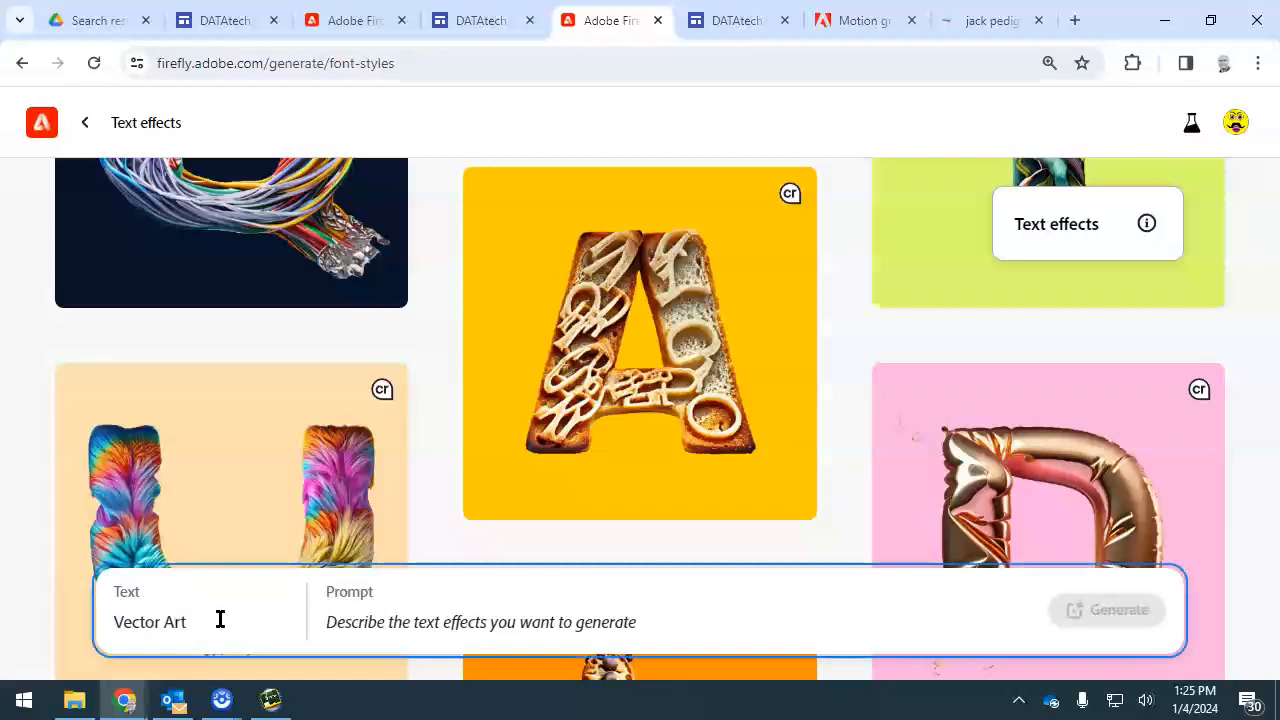
type("green dra")
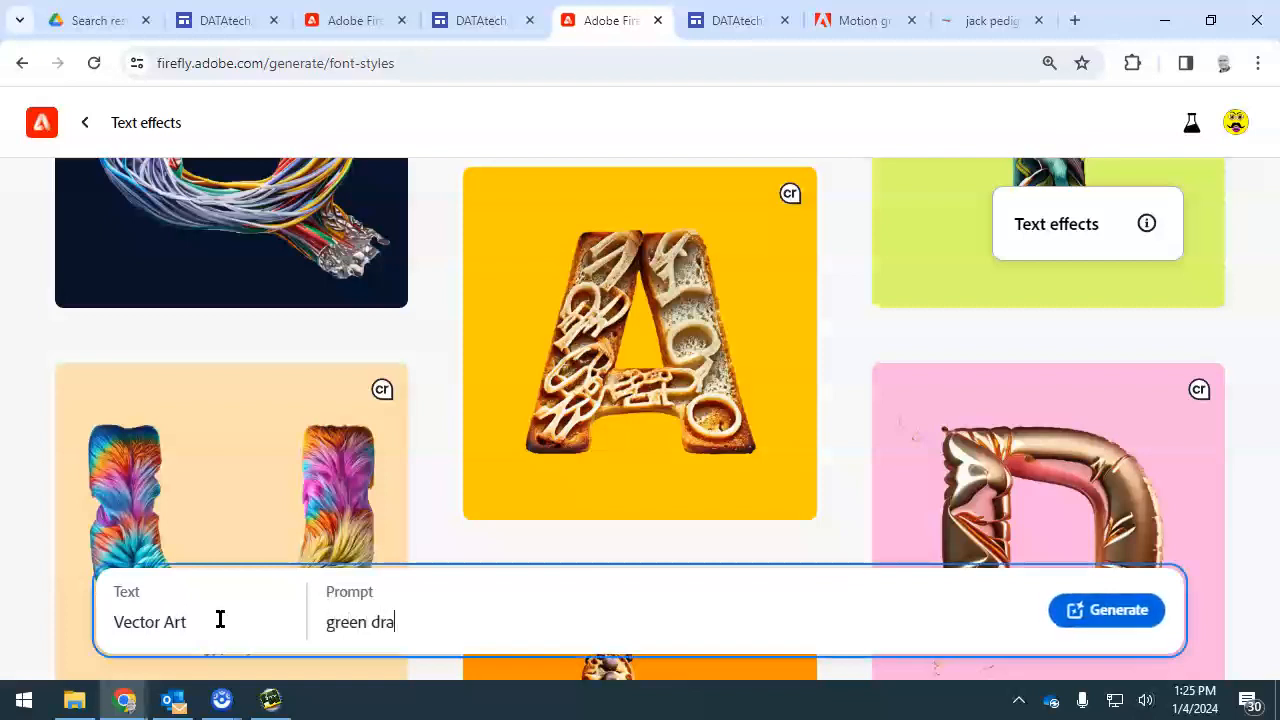
type("gon scales")
key("Return")
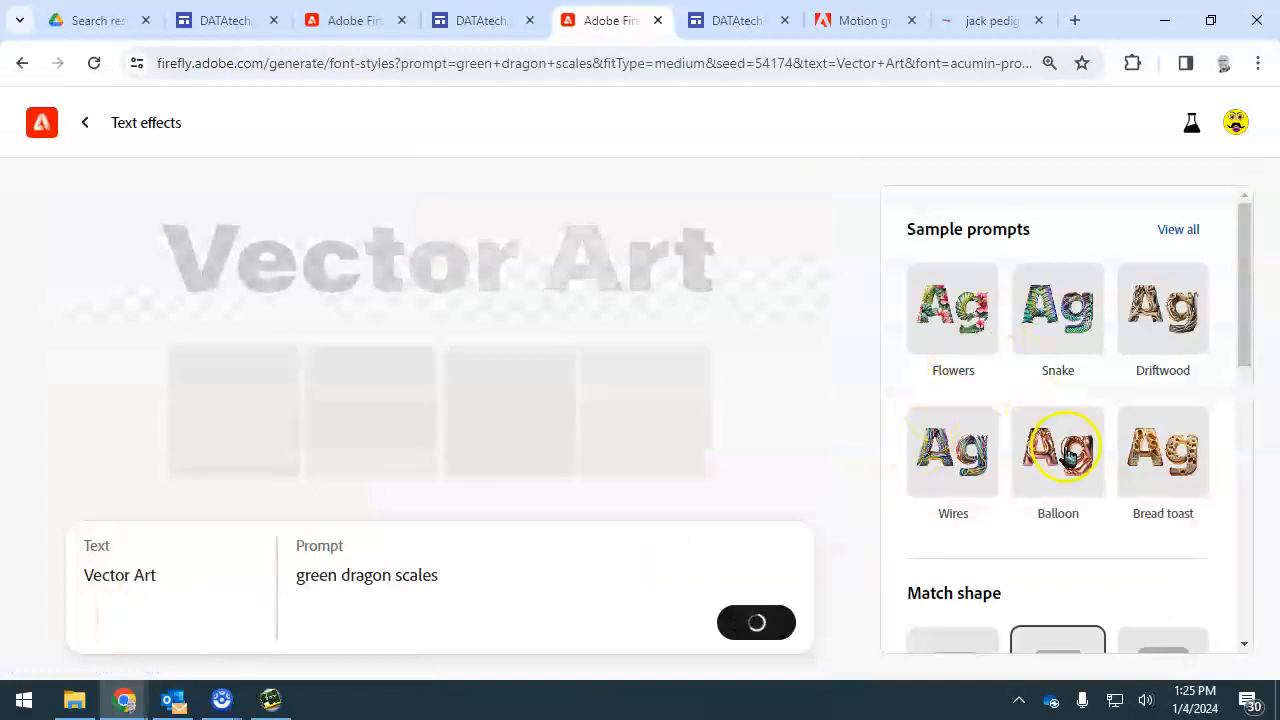
Set the text effect's match shape to Tight and generate the lettering again
scroll(1066, 470, "down", 2)
scroll(1066, 472, "down", 1)
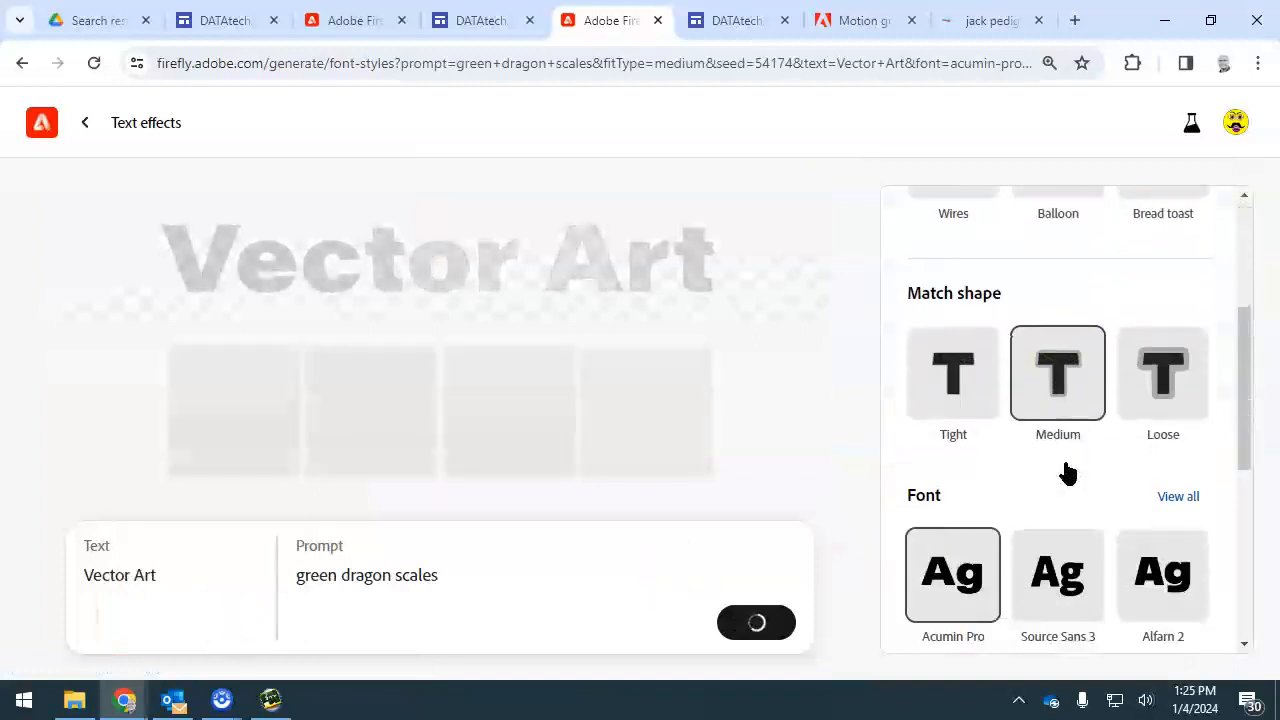
left_click(955, 400)
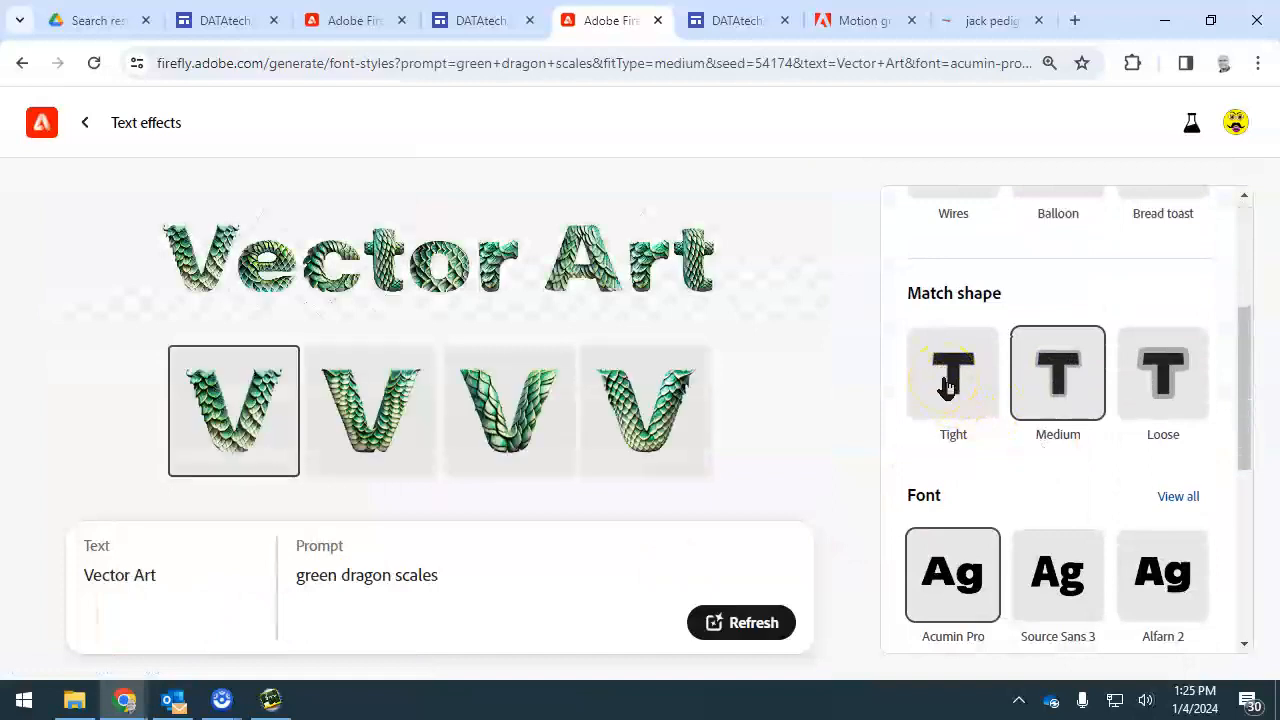
left_click(946, 385)
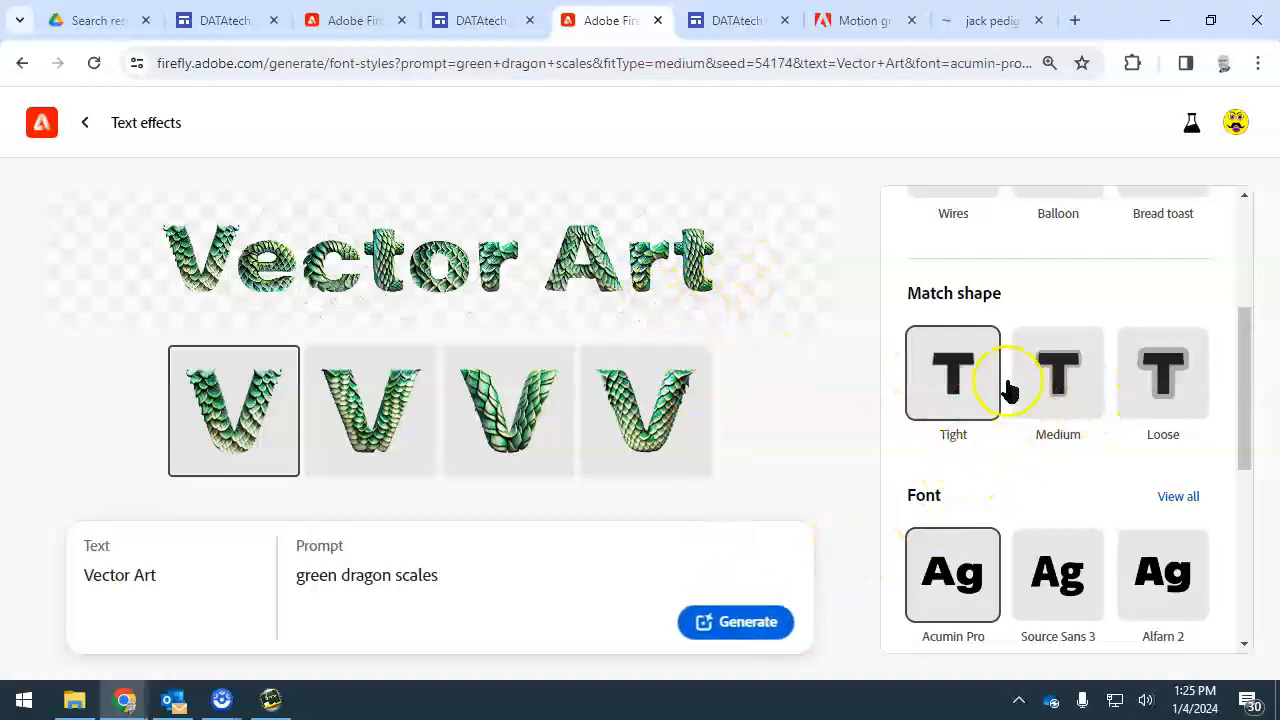
scroll(1006, 480, "down", 5)
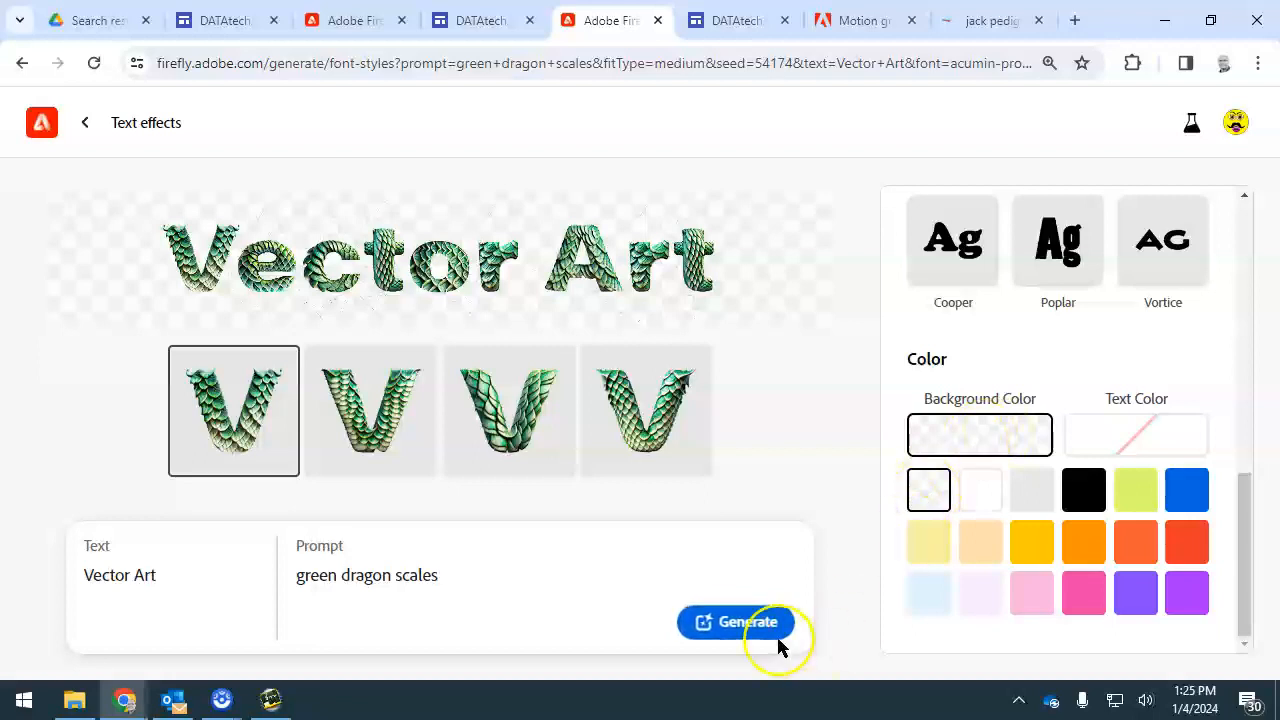
left_click(737, 624)
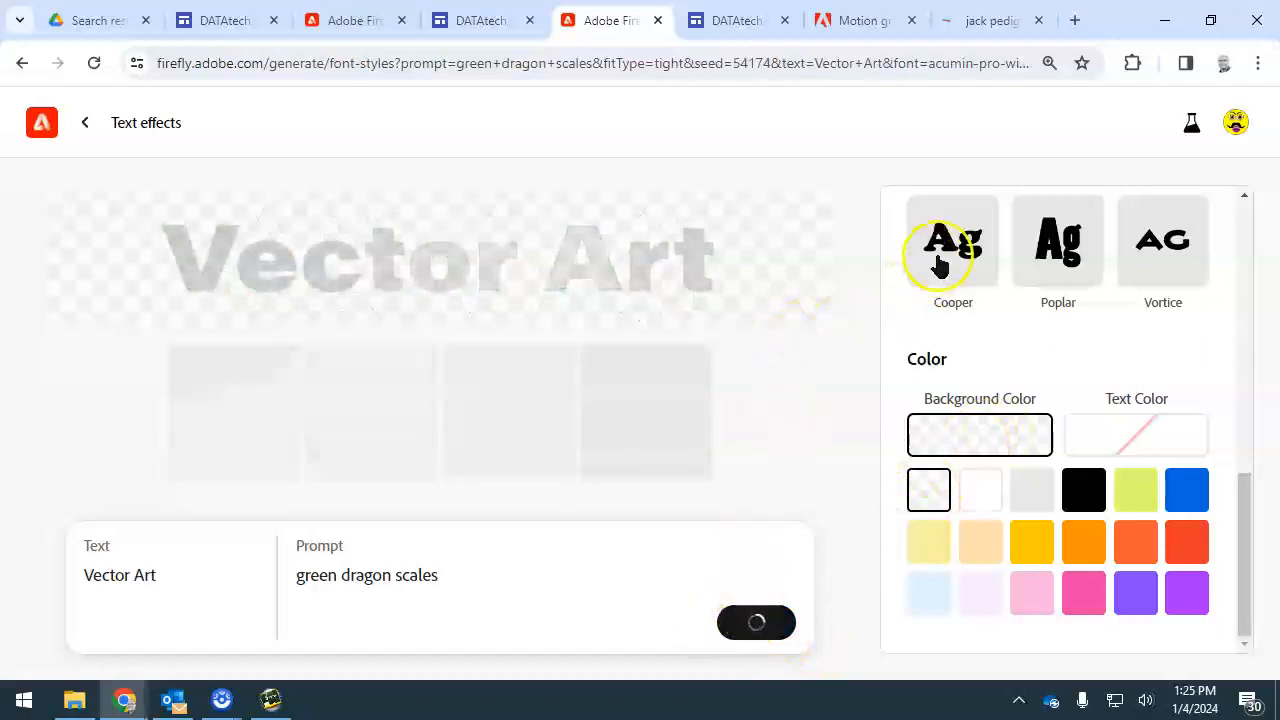
Apply the first V variation to the whole Vector Art text and download the resulting image
scroll(953, 318, "up", 2)
scroll(953, 318, "up", 1)
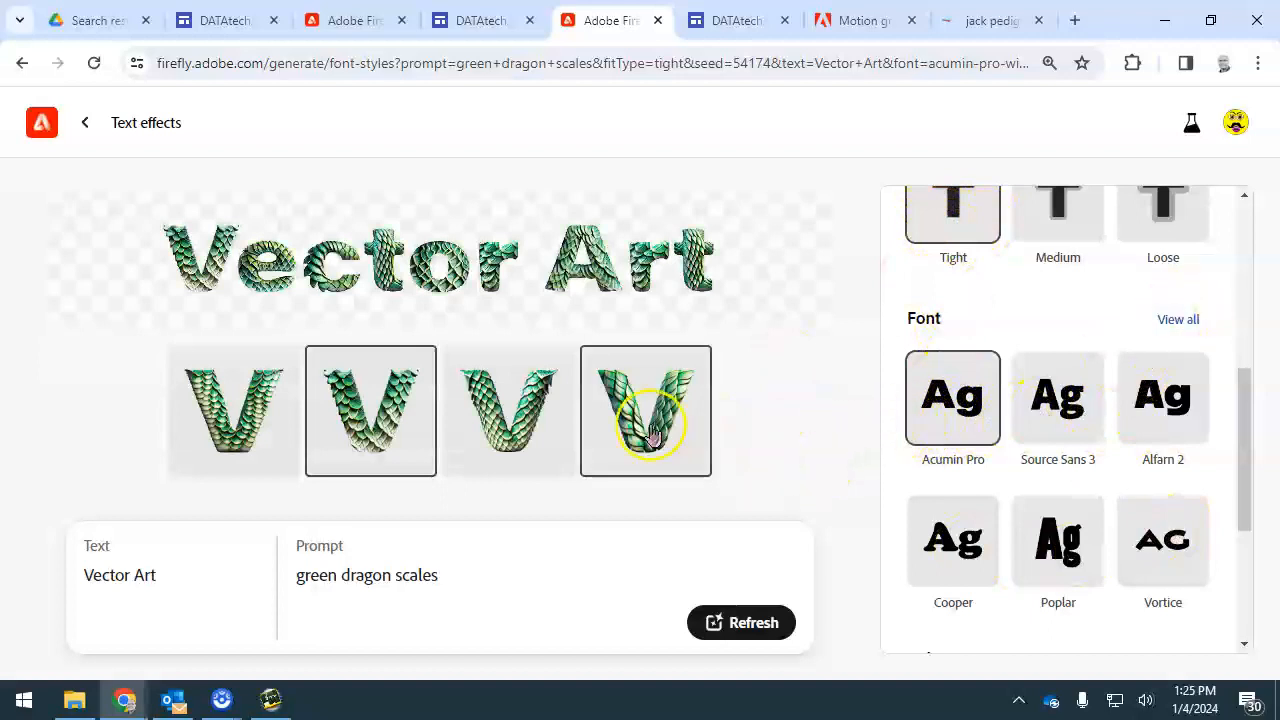
left_click(229, 405)
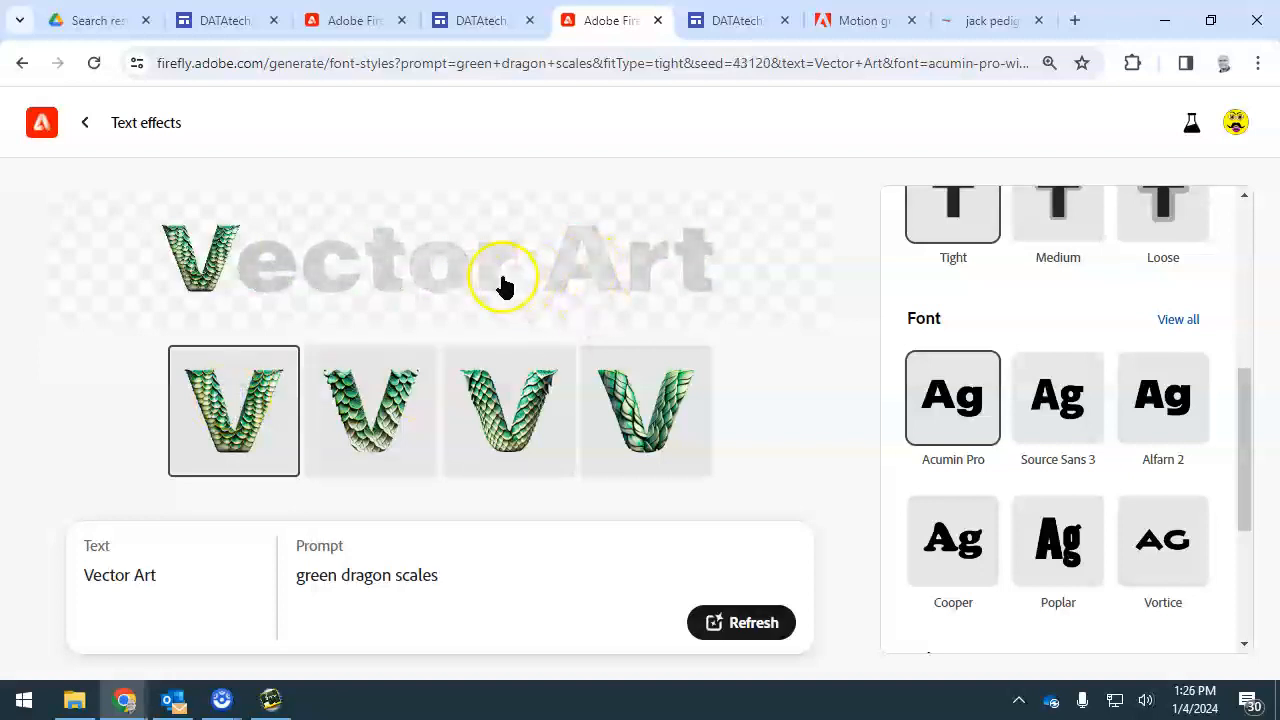
left_click(650, 288)
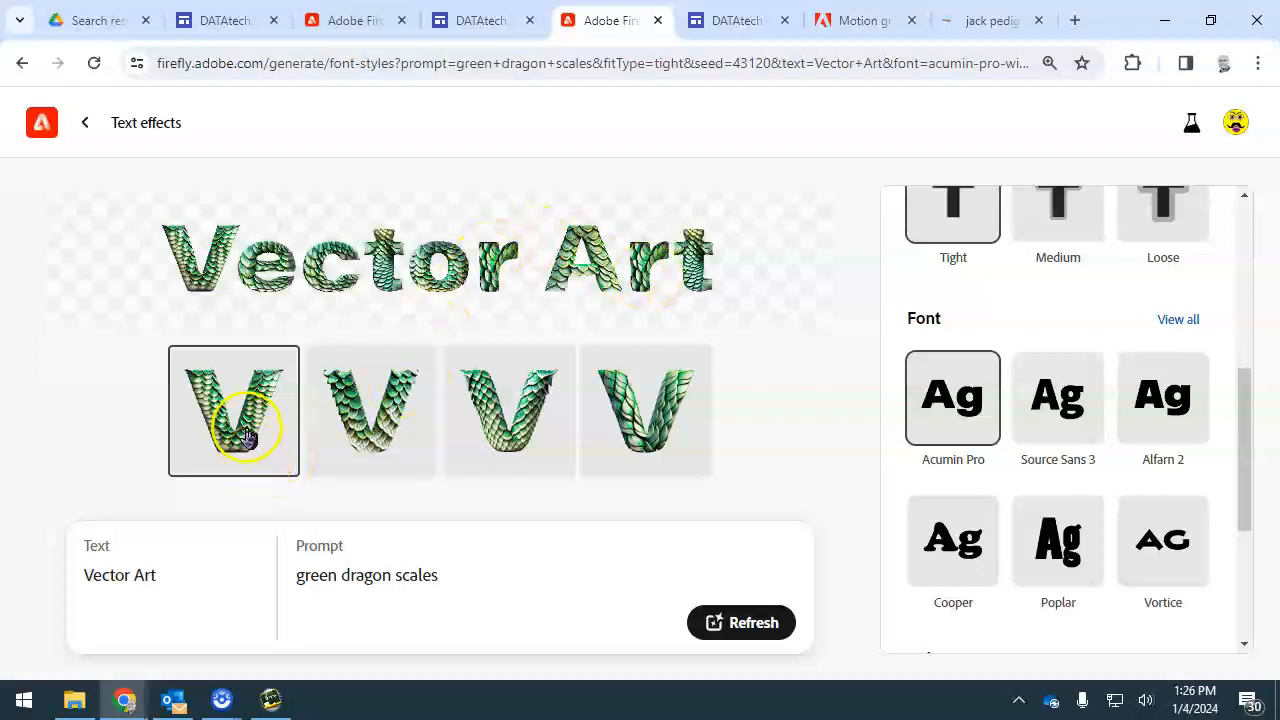
left_click(759, 222)
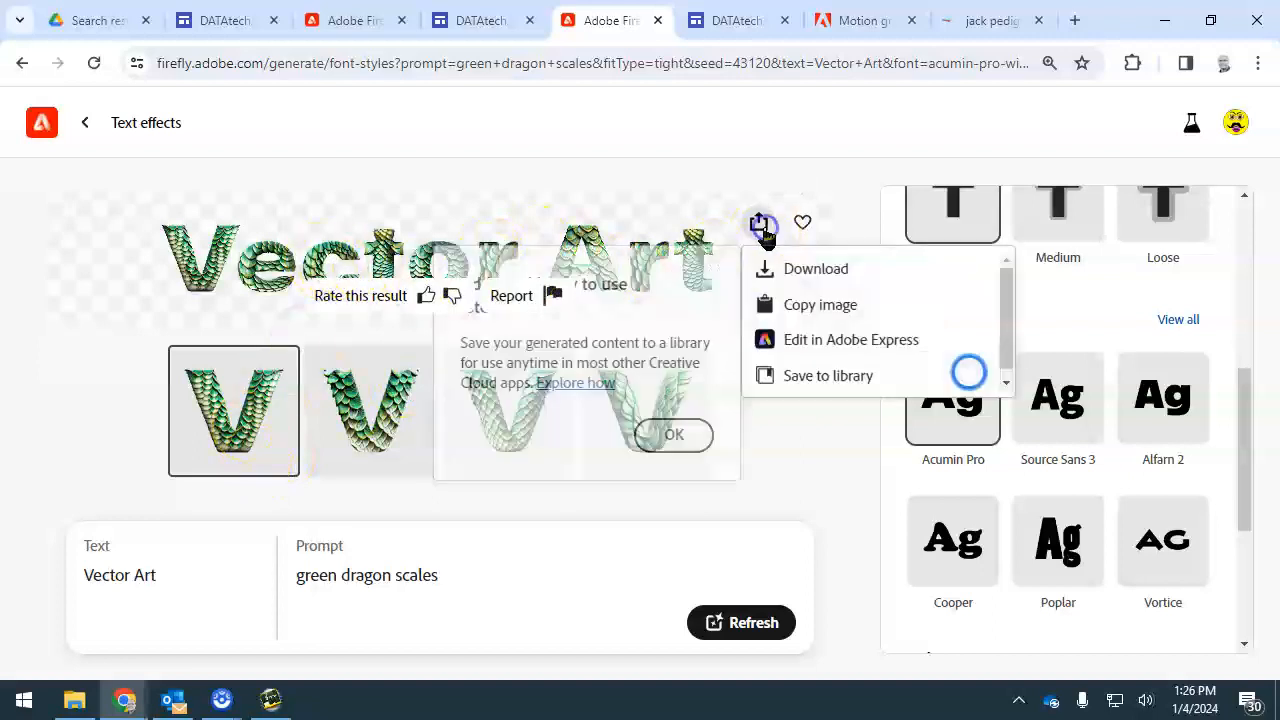
left_click(794, 274)
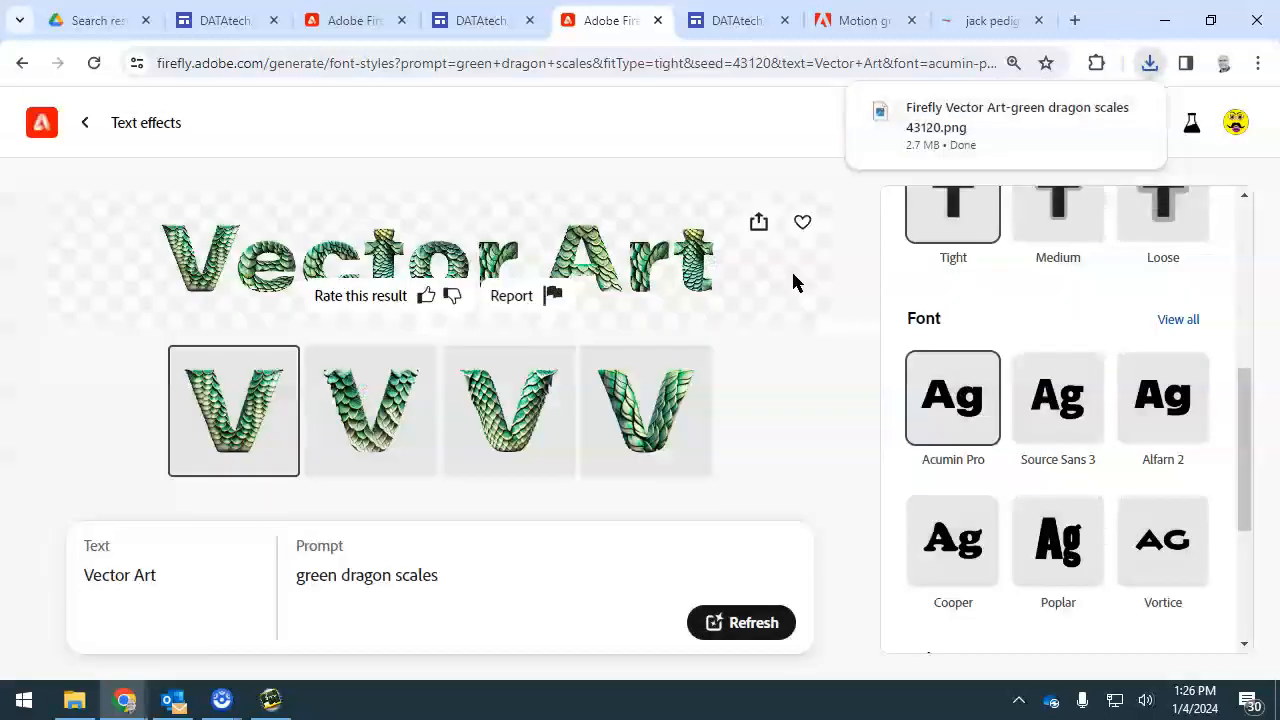
Show the downloaded green dragon scales PNG in its folder and move it into 230925 Digital Portfolio Project Folder
left_click(74, 700)
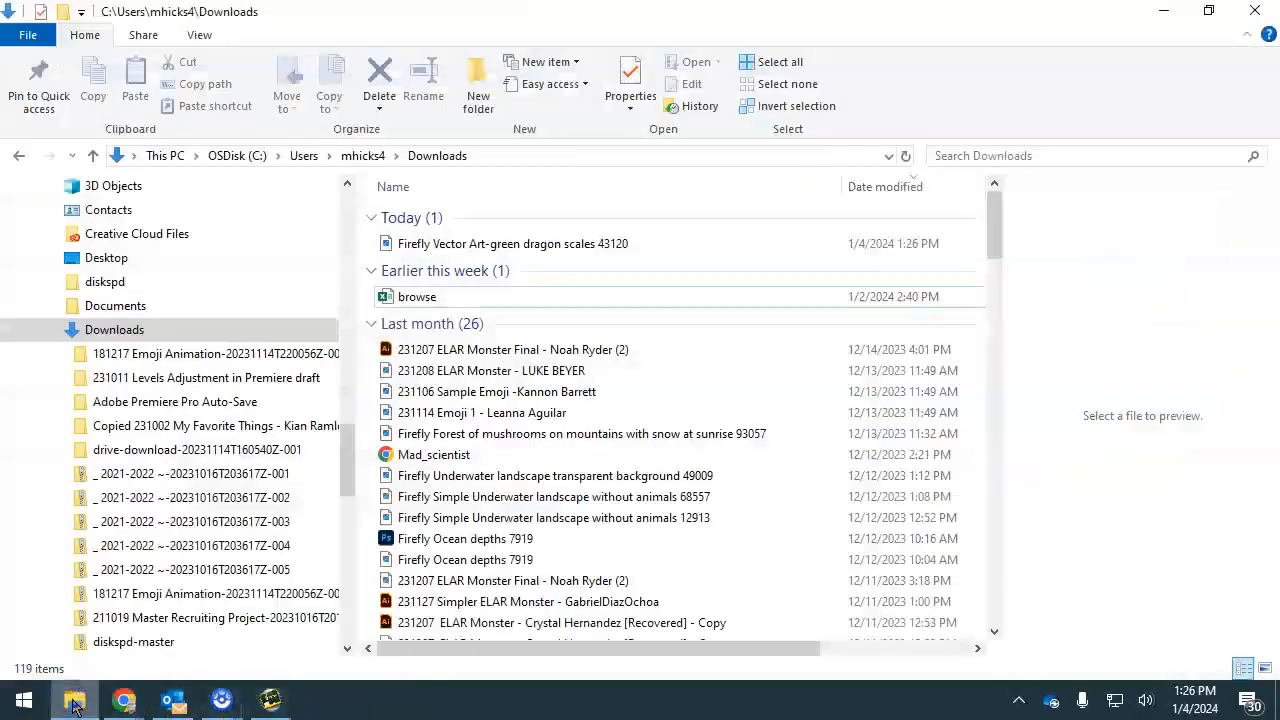
left_click(74, 700)
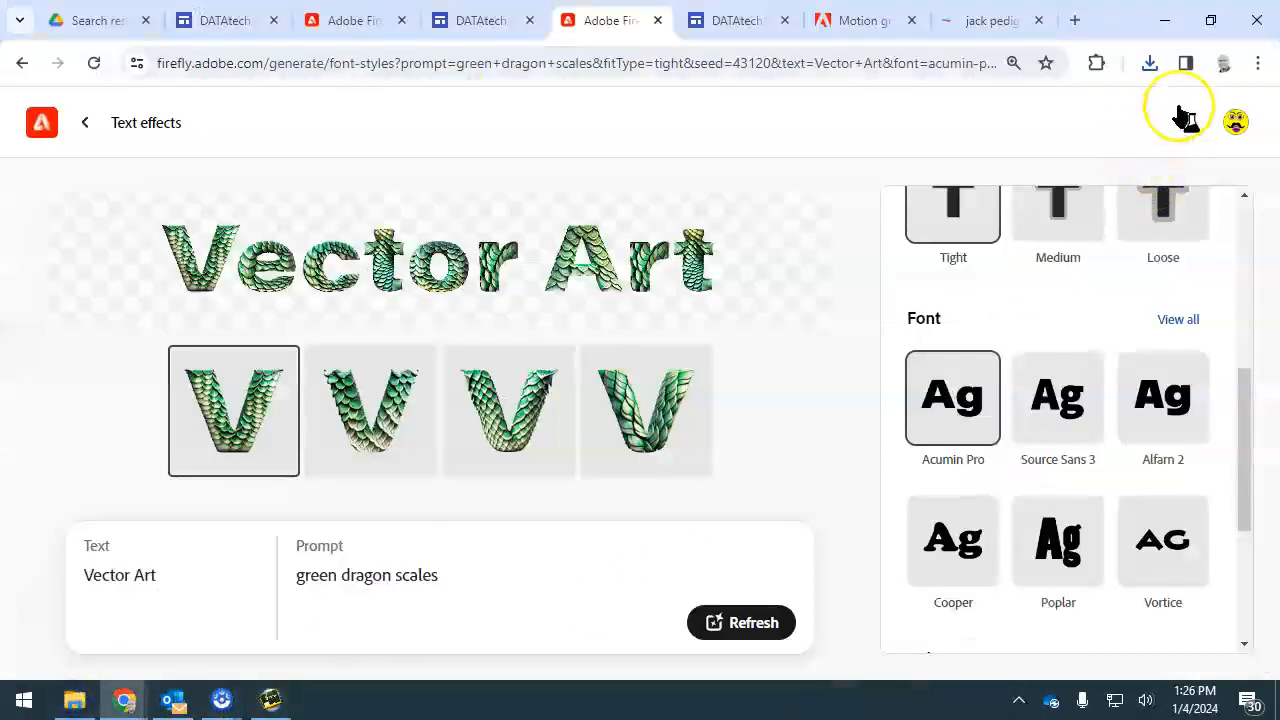
left_click(1151, 64)
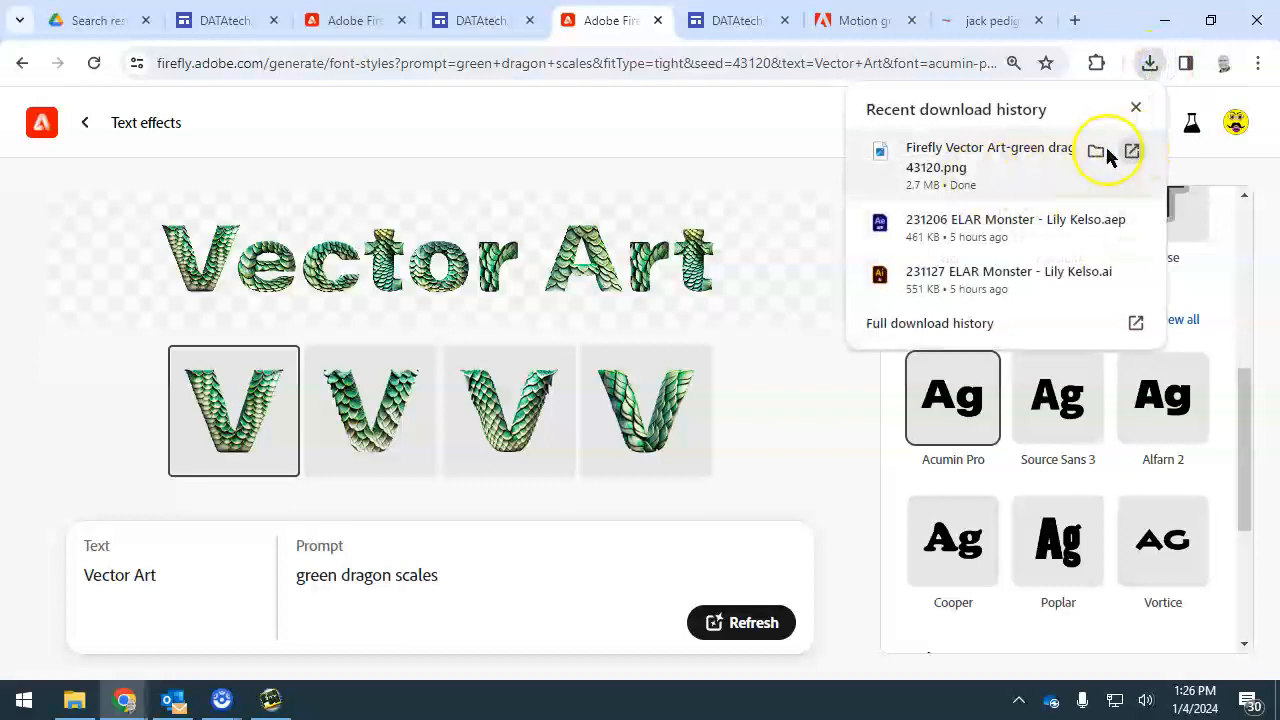
left_click(1097, 152)
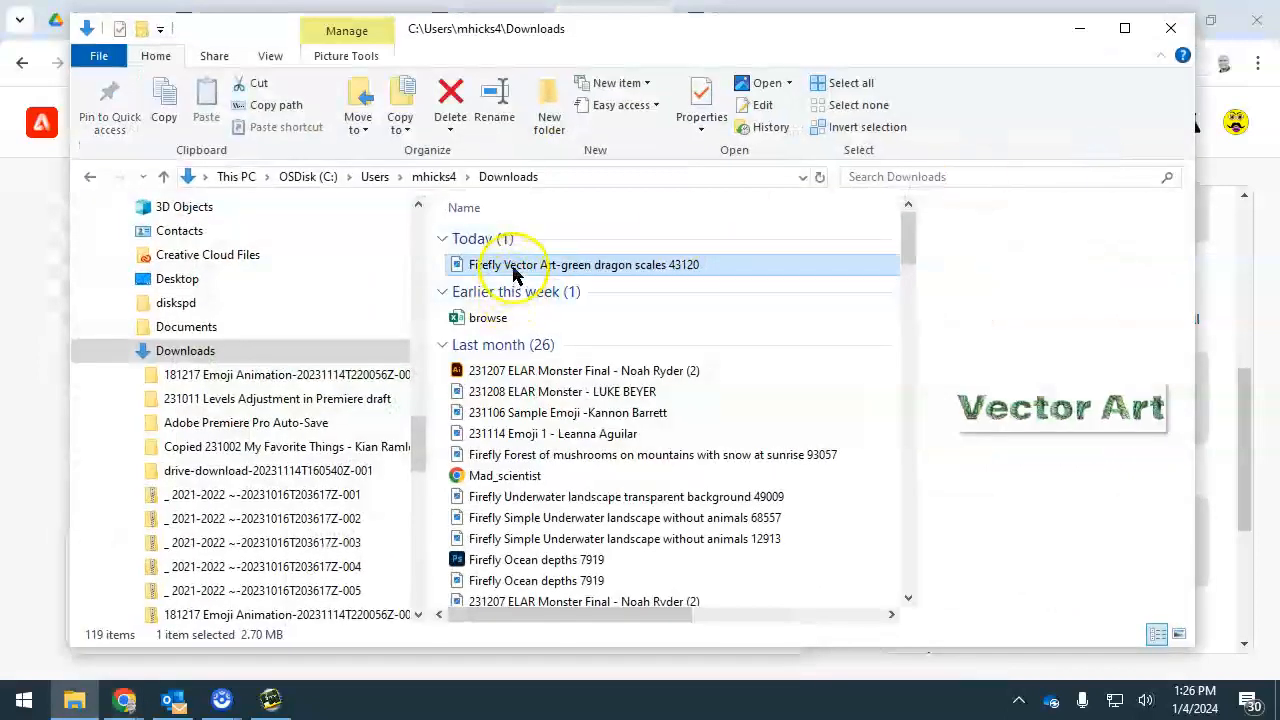
left_click_drag(420, 443, 428, 264)
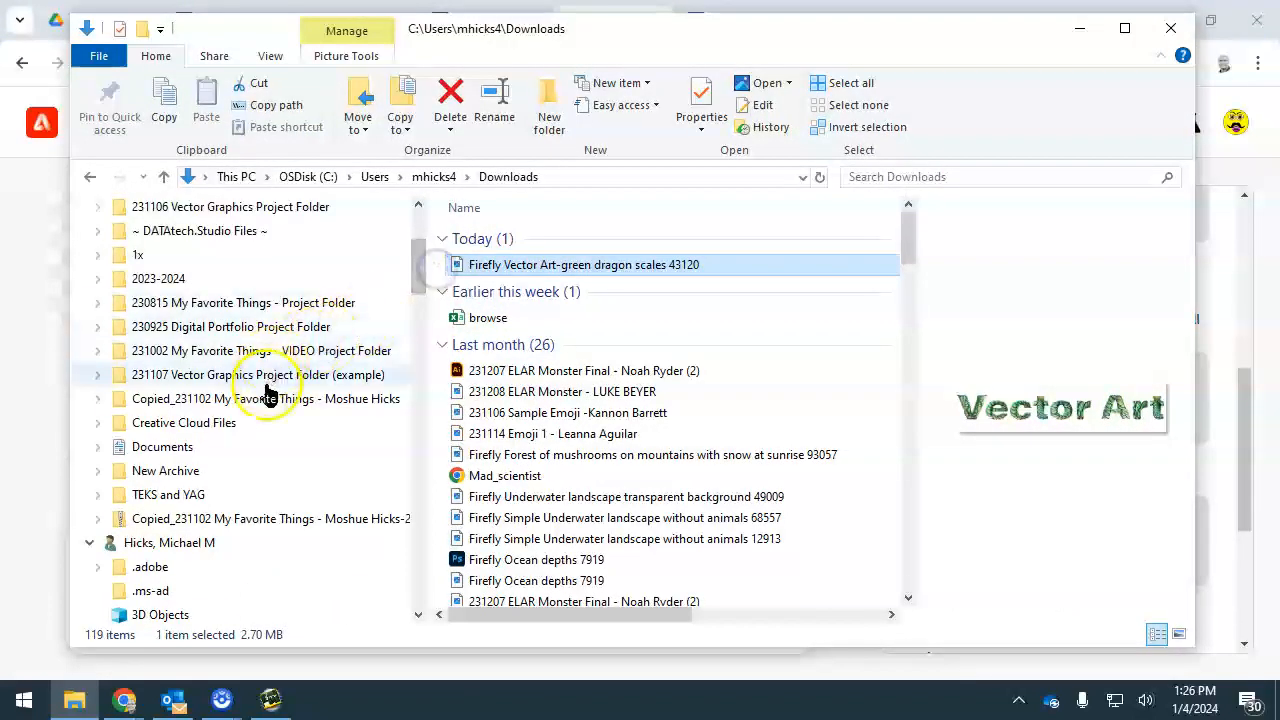
left_click(468, 273)
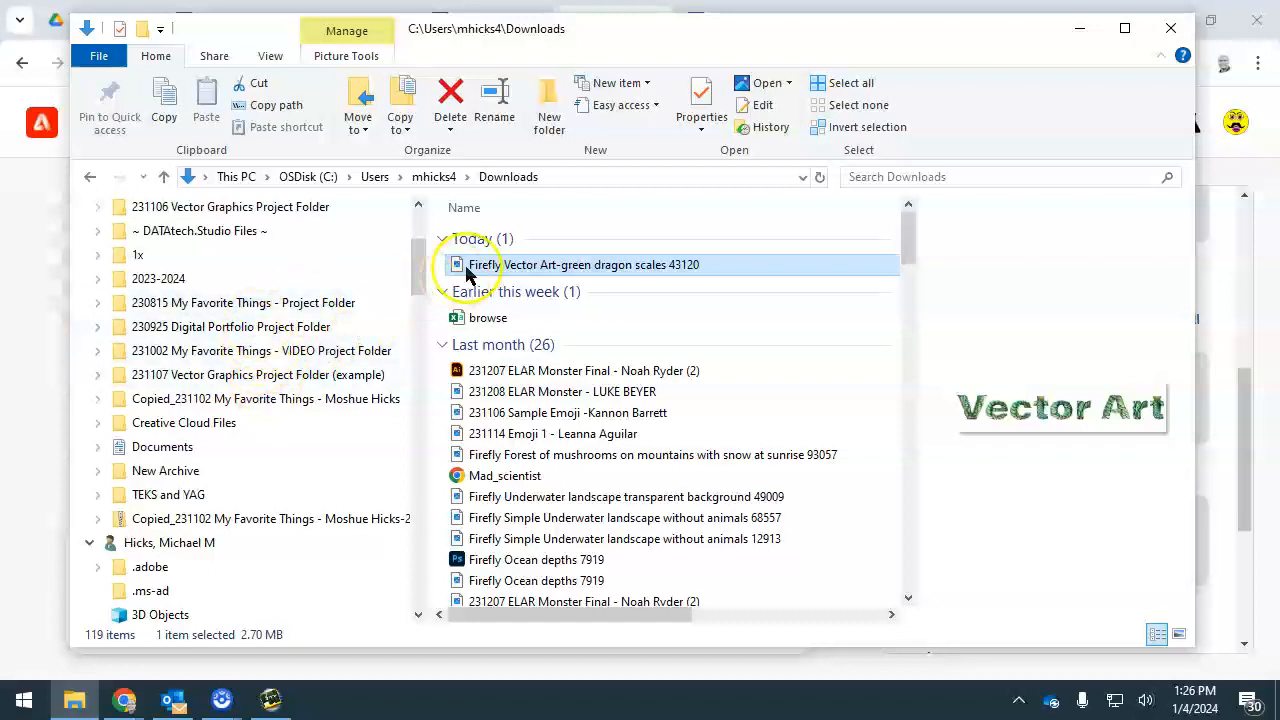
left_click_drag(470, 273, 305, 330)
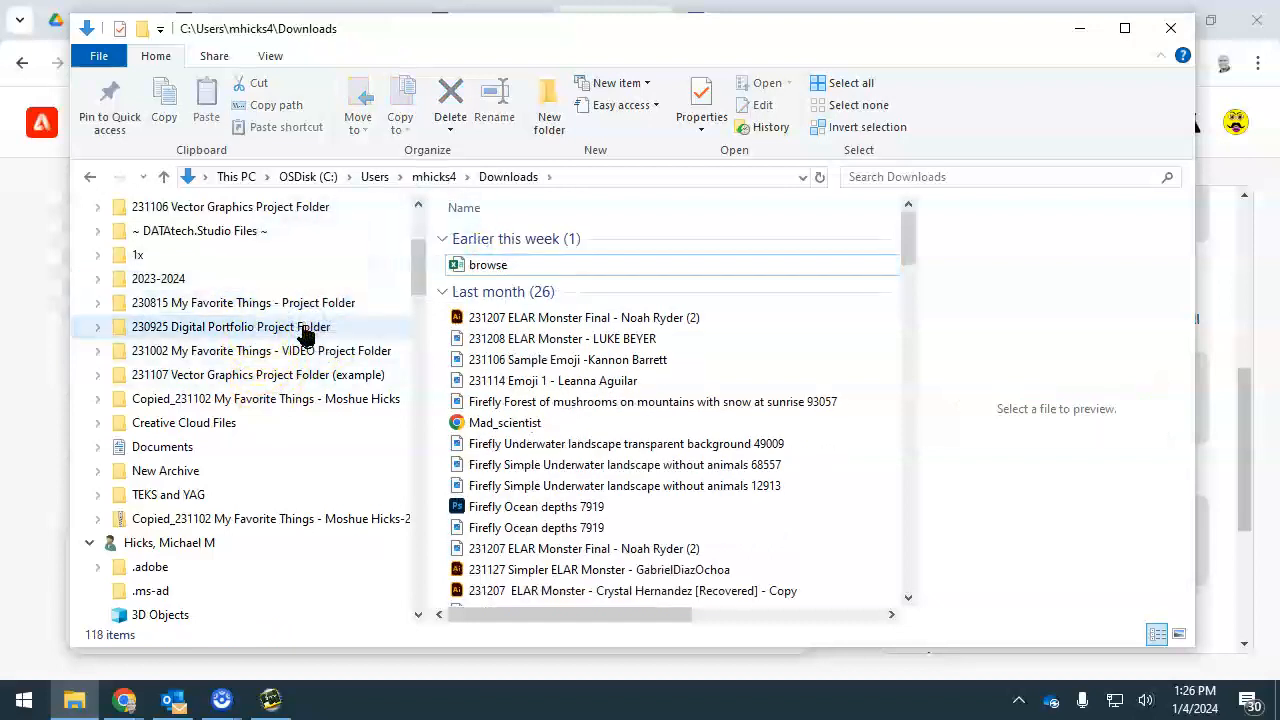
Switch to the Exploring Multimedia site in Google Sites and add a new subpage named "Vector Art"
left_click(124, 700)
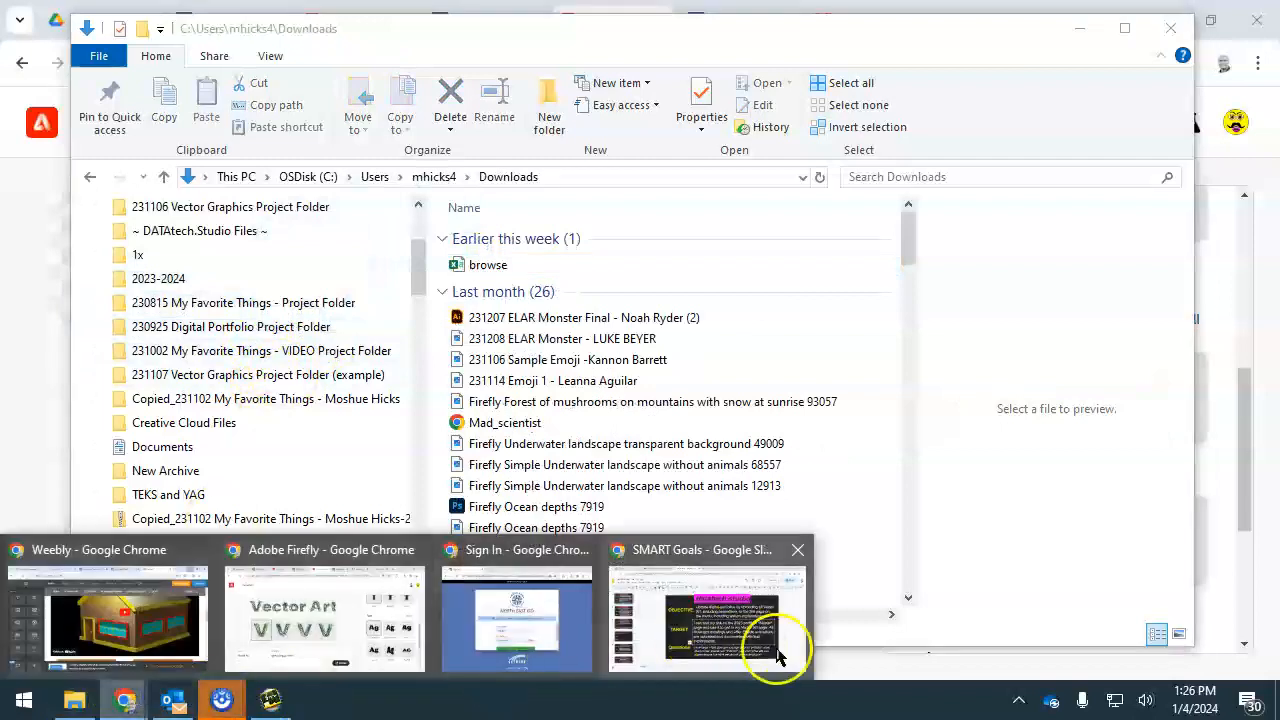
mouse_move(371, 600)
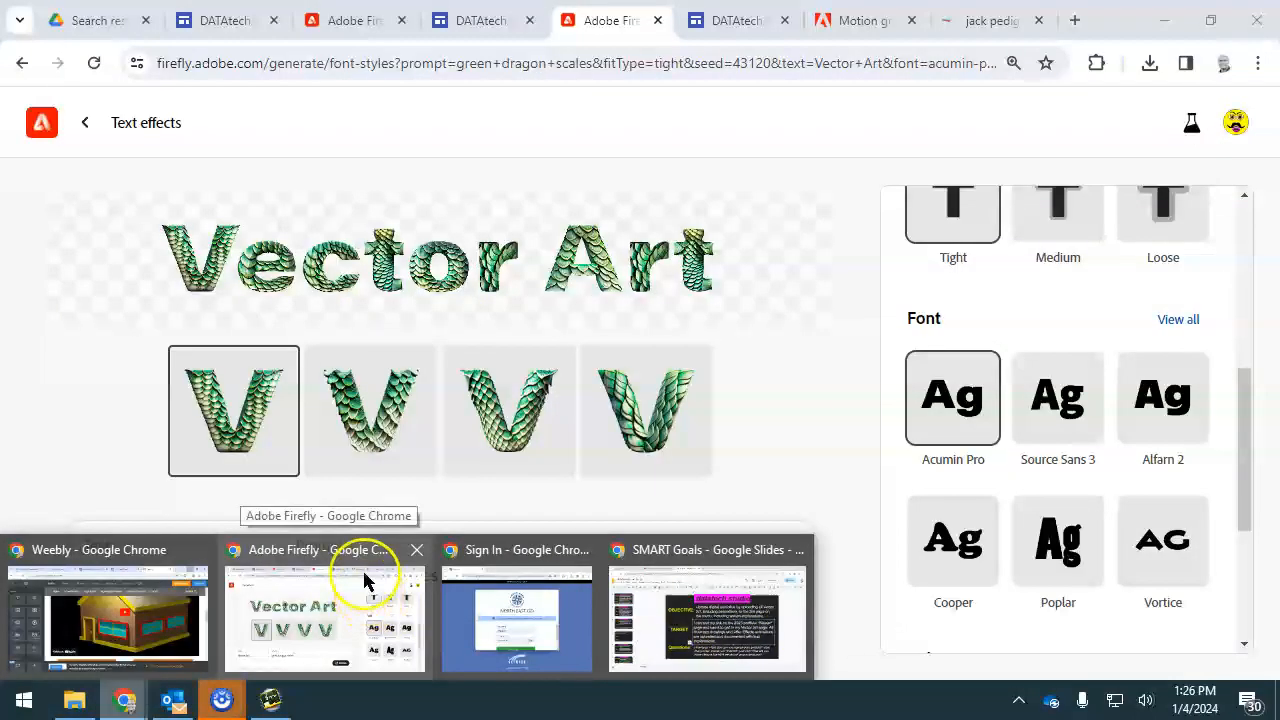
left_click(366, 549)
left_click(255, 18)
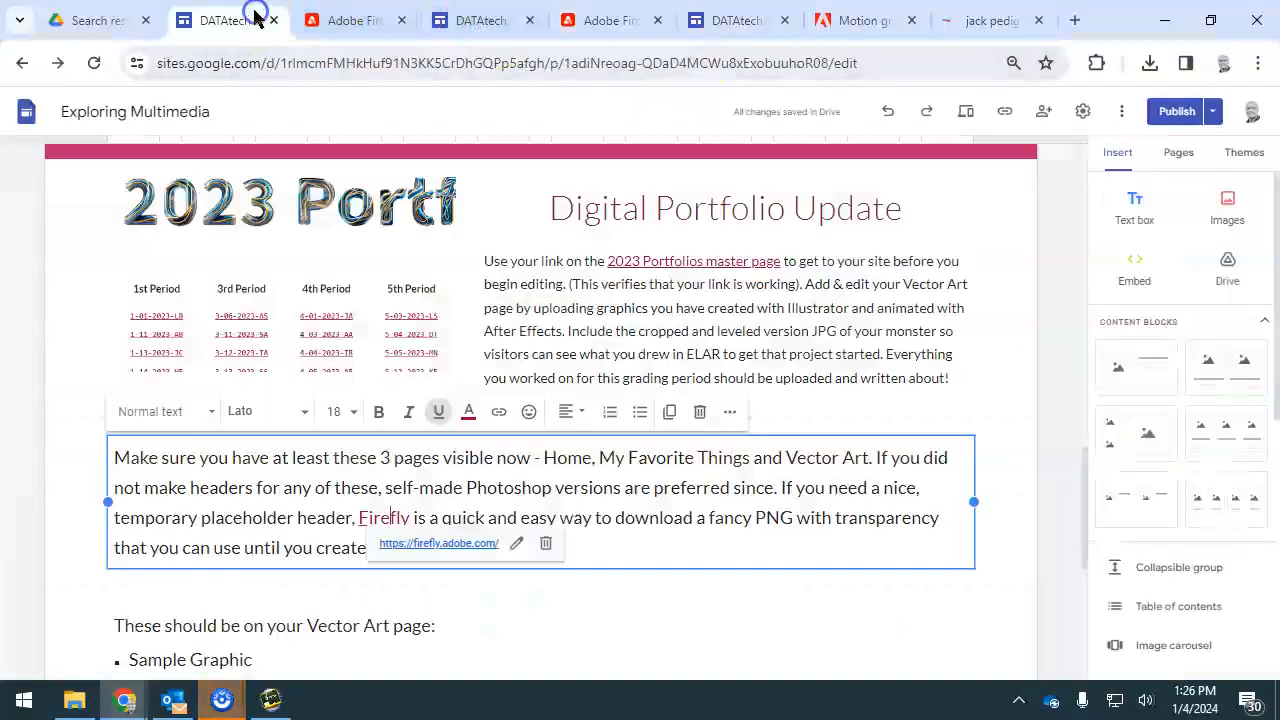
left_click(1176, 152)
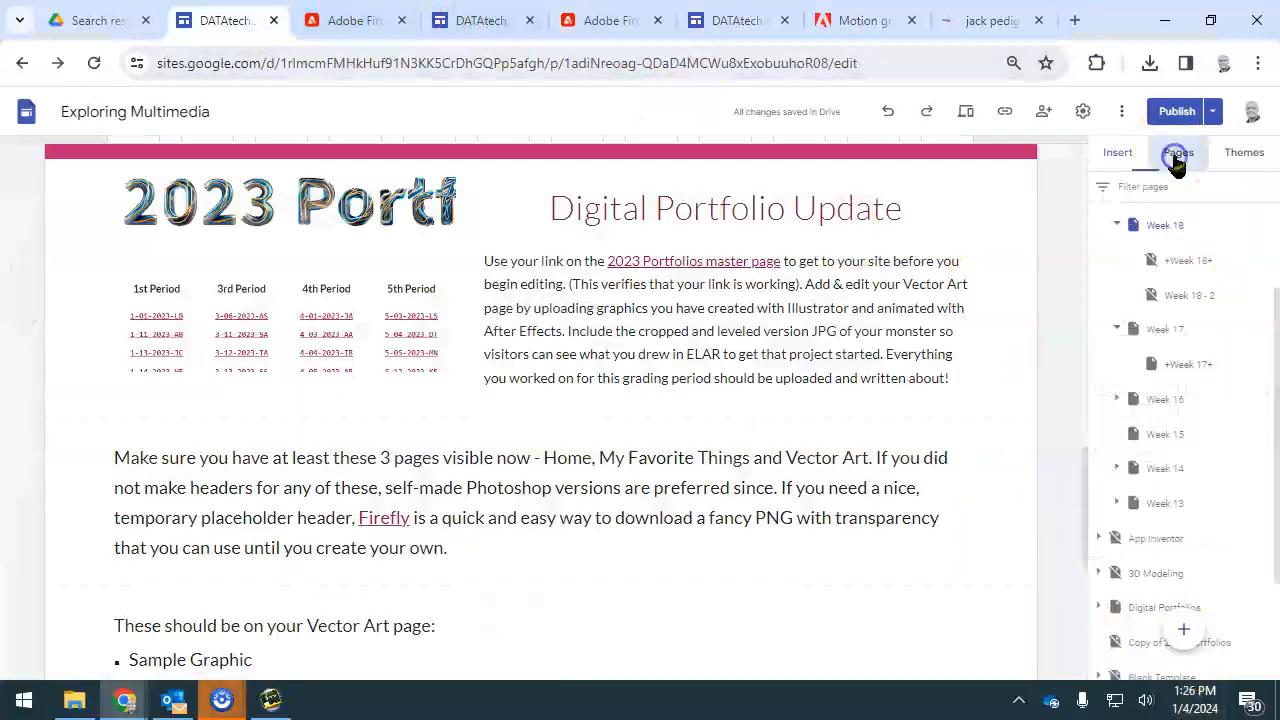
left_click(1183, 629)
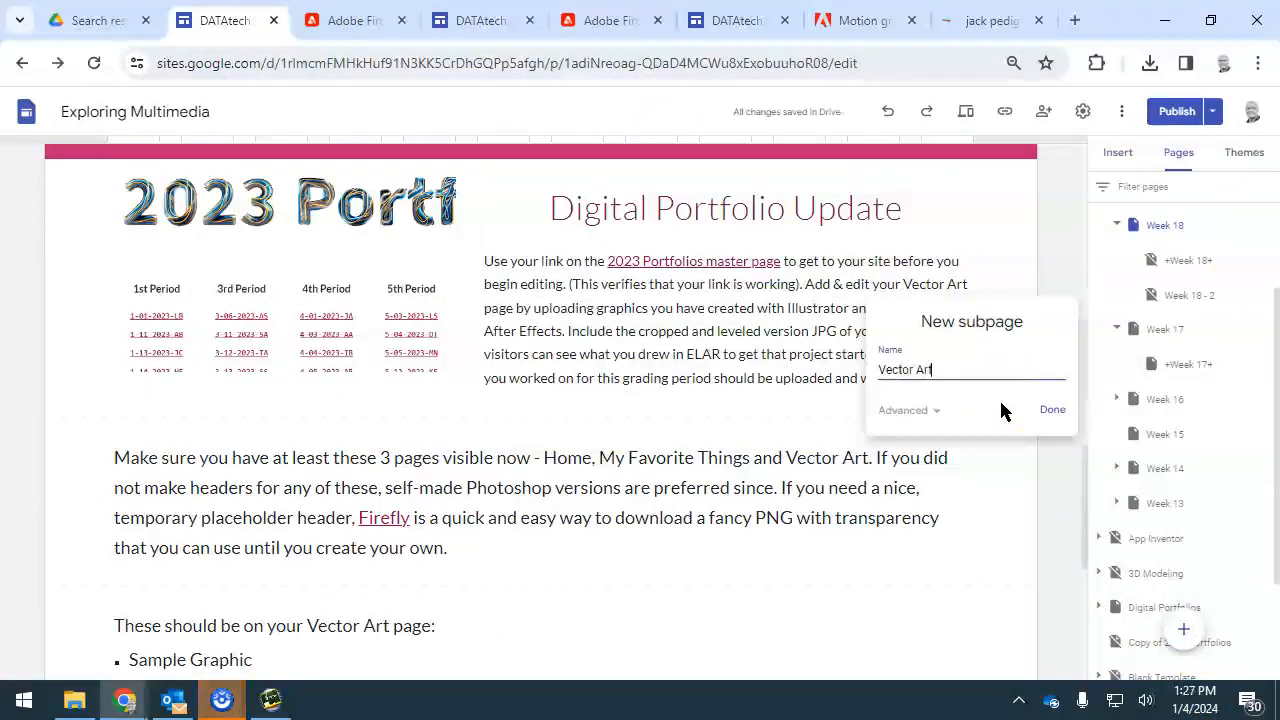
key("Return")
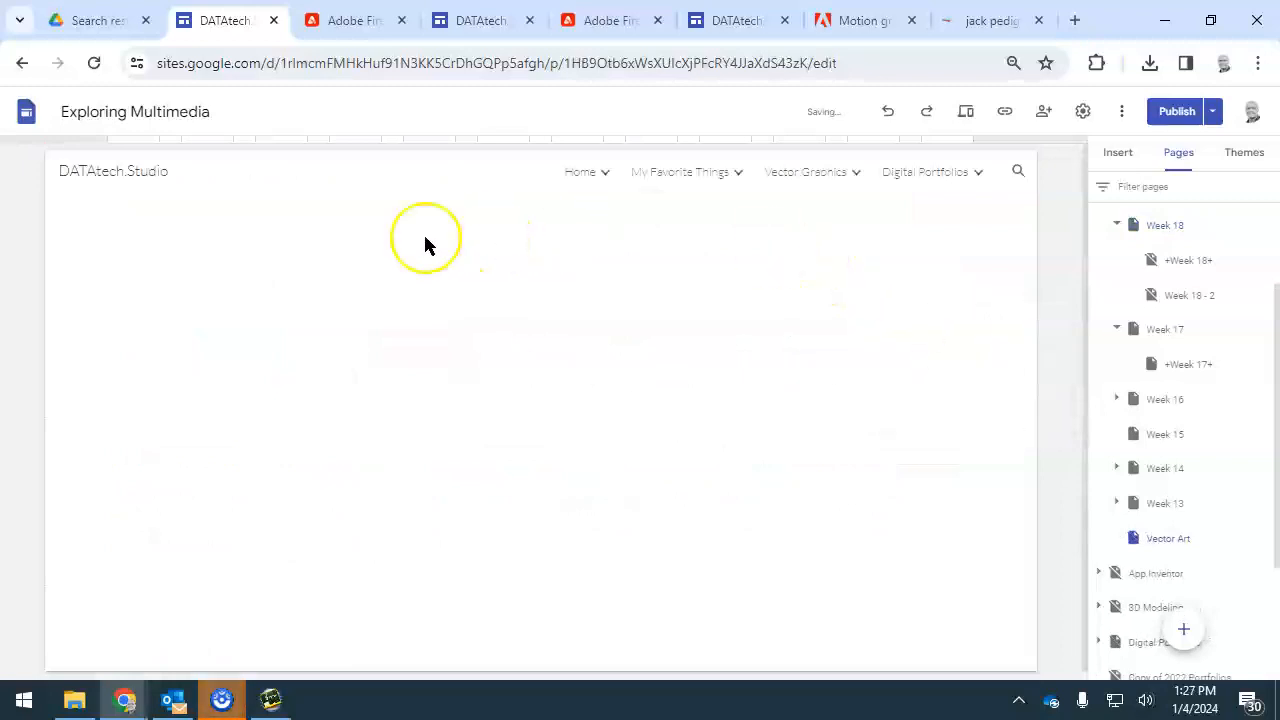
Upload "Firefly Vector Art-green dragon scales 43120" from 230925 Digital Portfolio Project Folder onto the Vector Art page
left_click(1116, 154)
left_click(1232, 204)
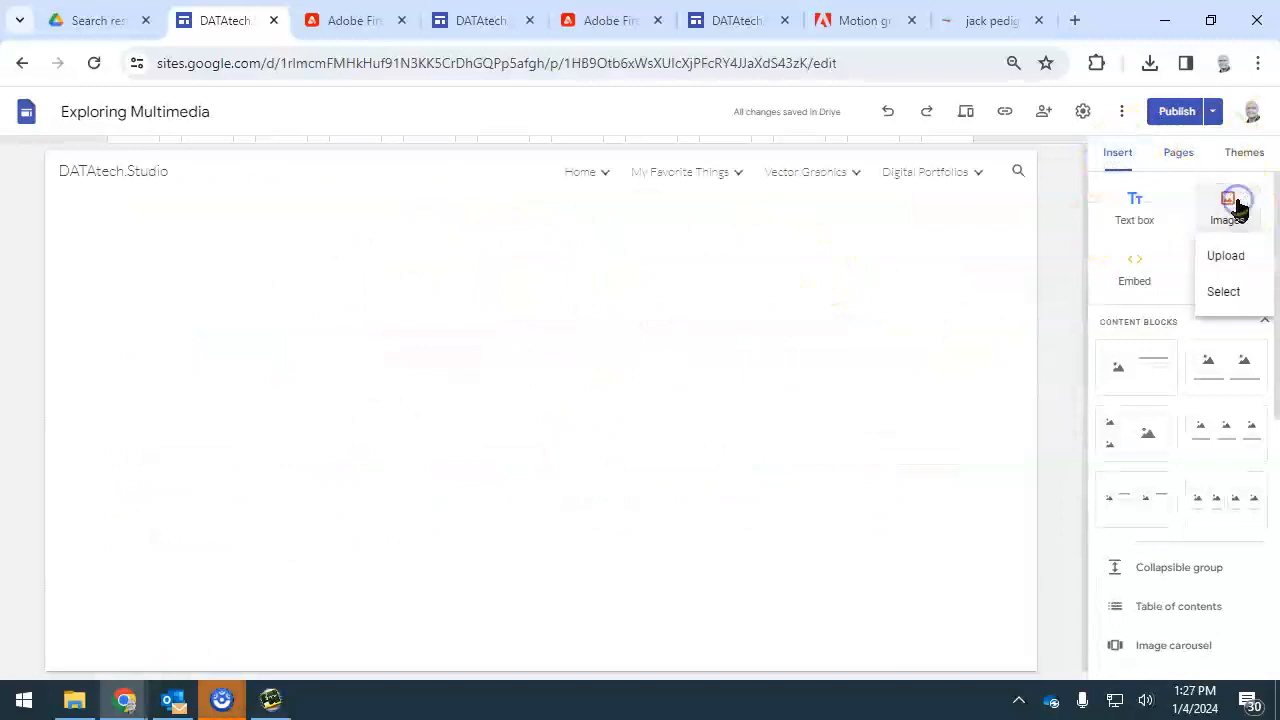
left_click(1229, 260)
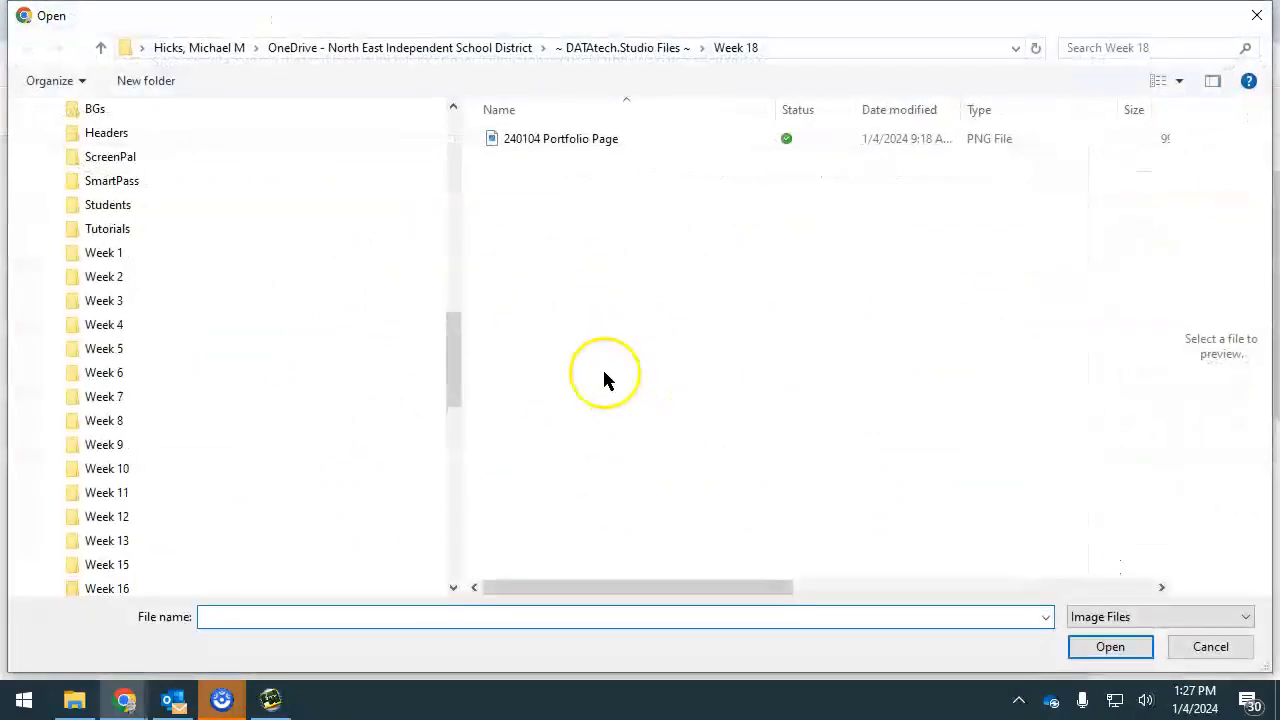
left_click_drag(453, 350, 459, 448)
left_click(180, 183)
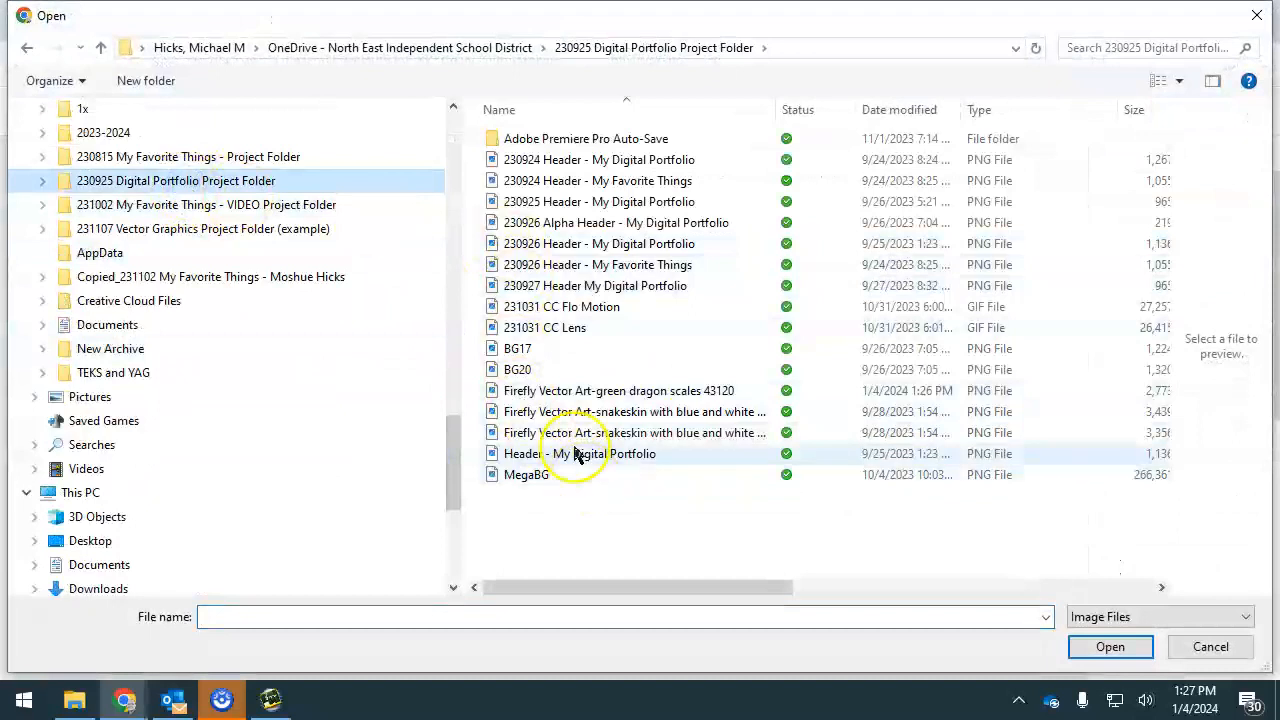
left_click(898, 115)
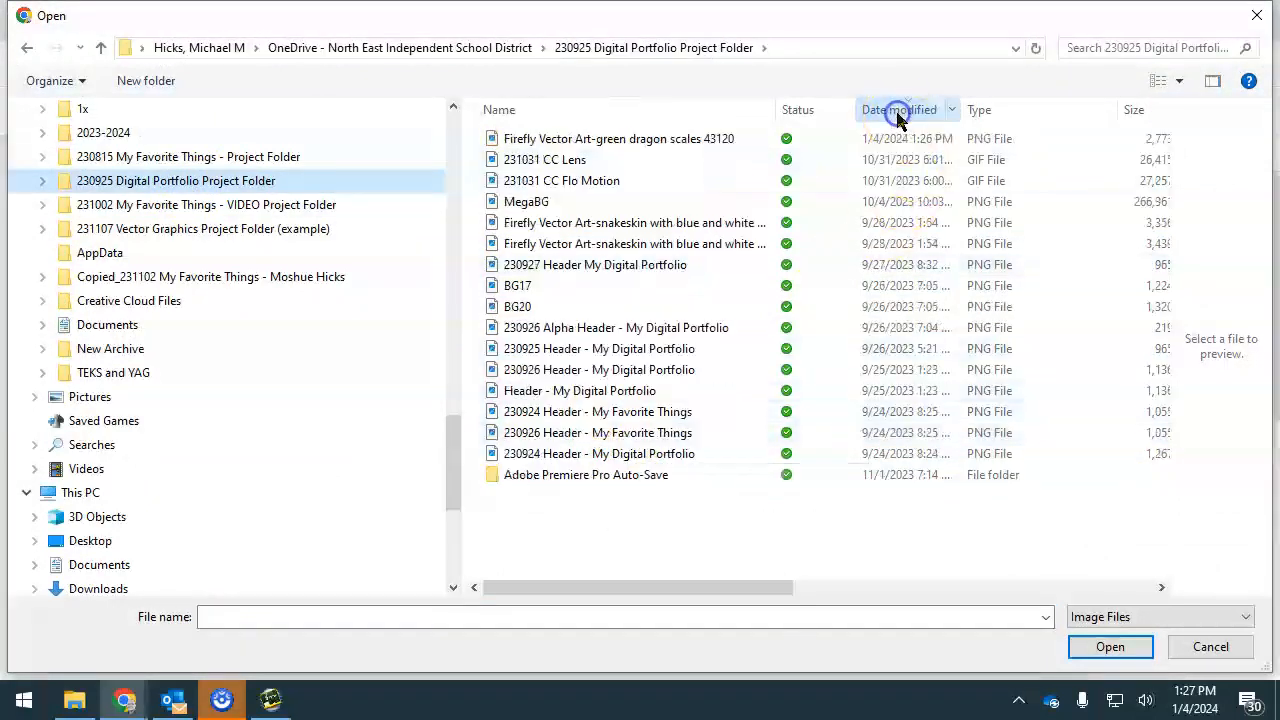
left_click(686, 140)
left_click(1108, 648)
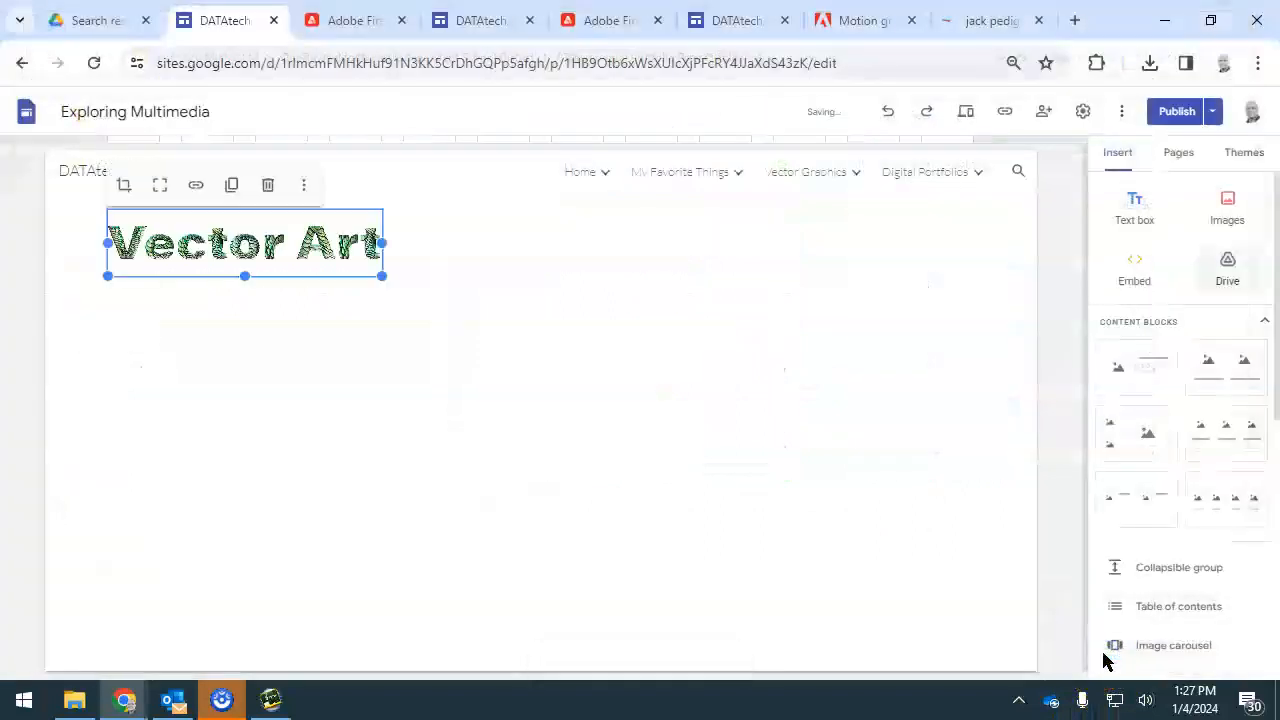
Enlarge the Vector Art header image to roughly twice its width and center it across the page
left_click_drag(245, 245, 547, 235)
left_click_drag(403, 277, 84, 335)
left_click_drag(343, 297, 563, 278)
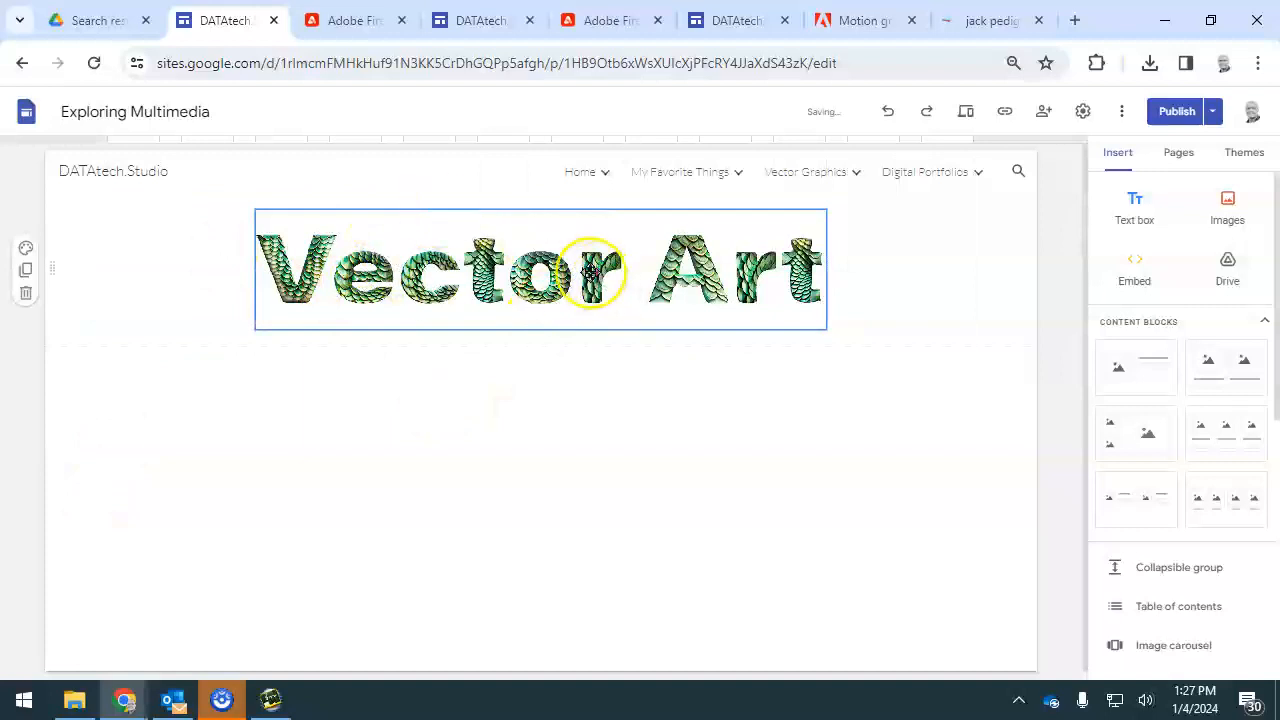
Add a text box reading "Made with Adobe Firefly" and move it directly beneath the Vector Art header image, within its section
left_click(110, 278)
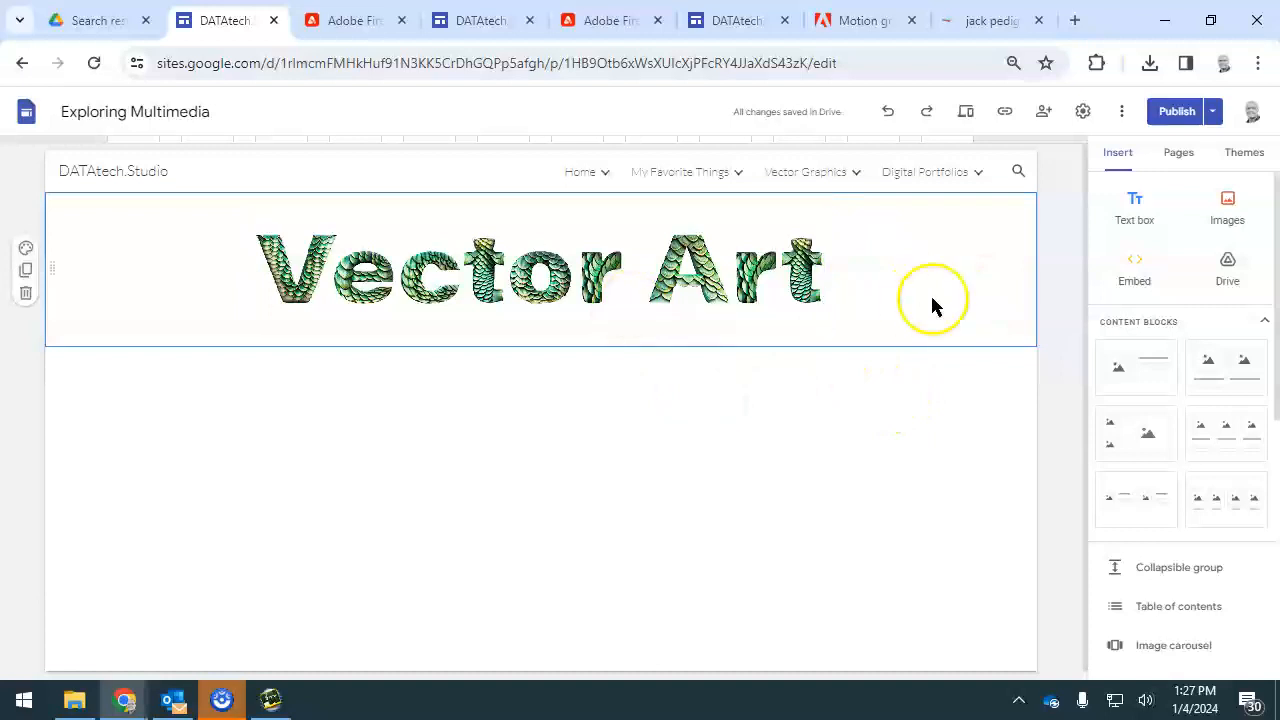
left_click(1133, 207)
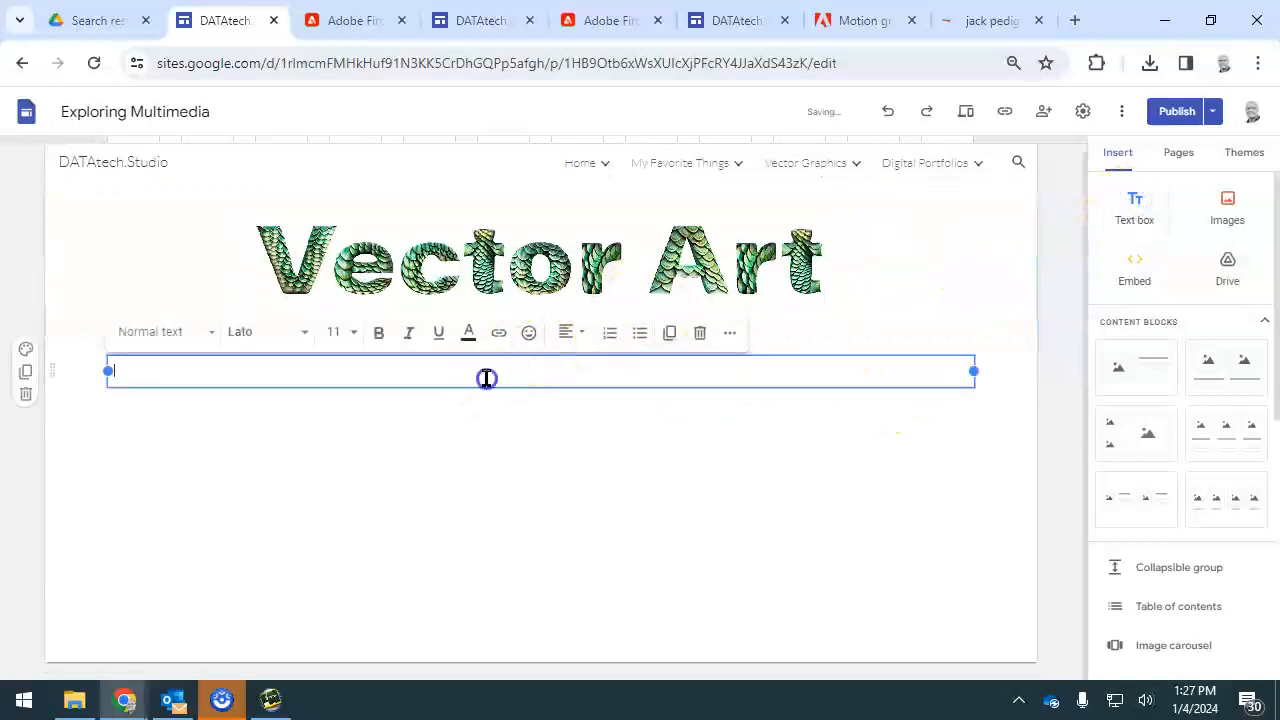
type("Made with Adobe Firefly")
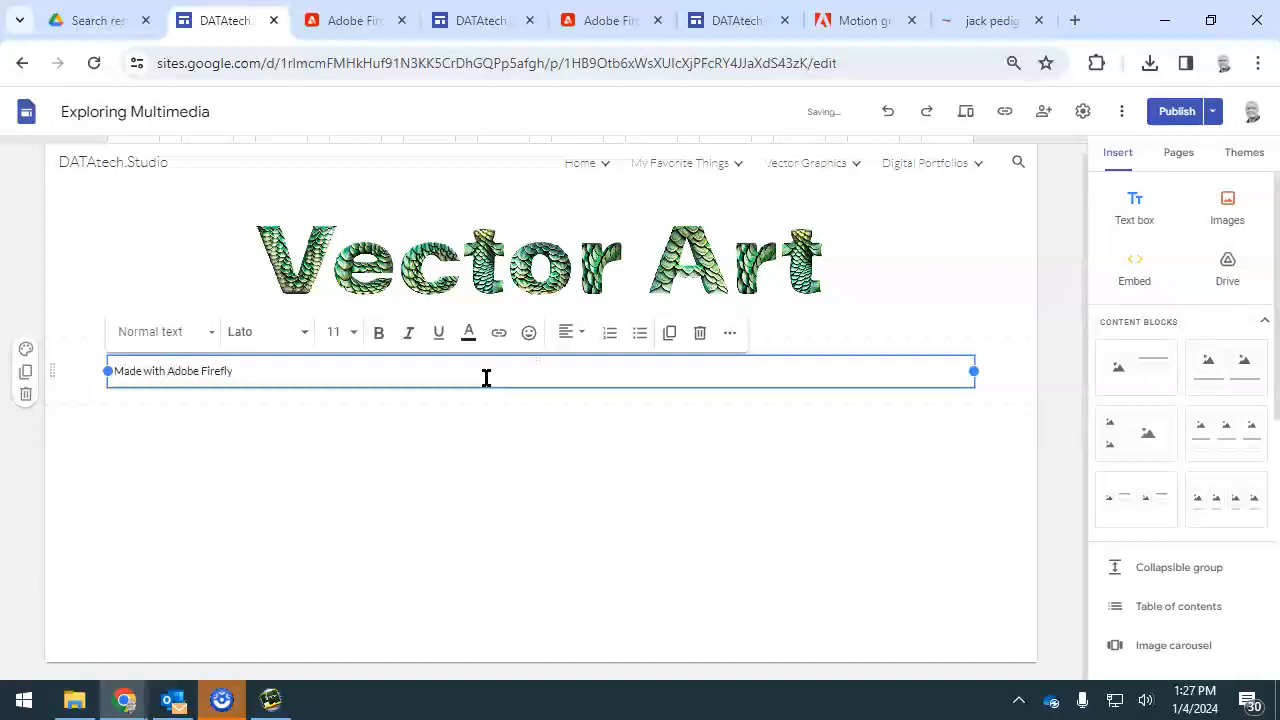
left_click(466, 415)
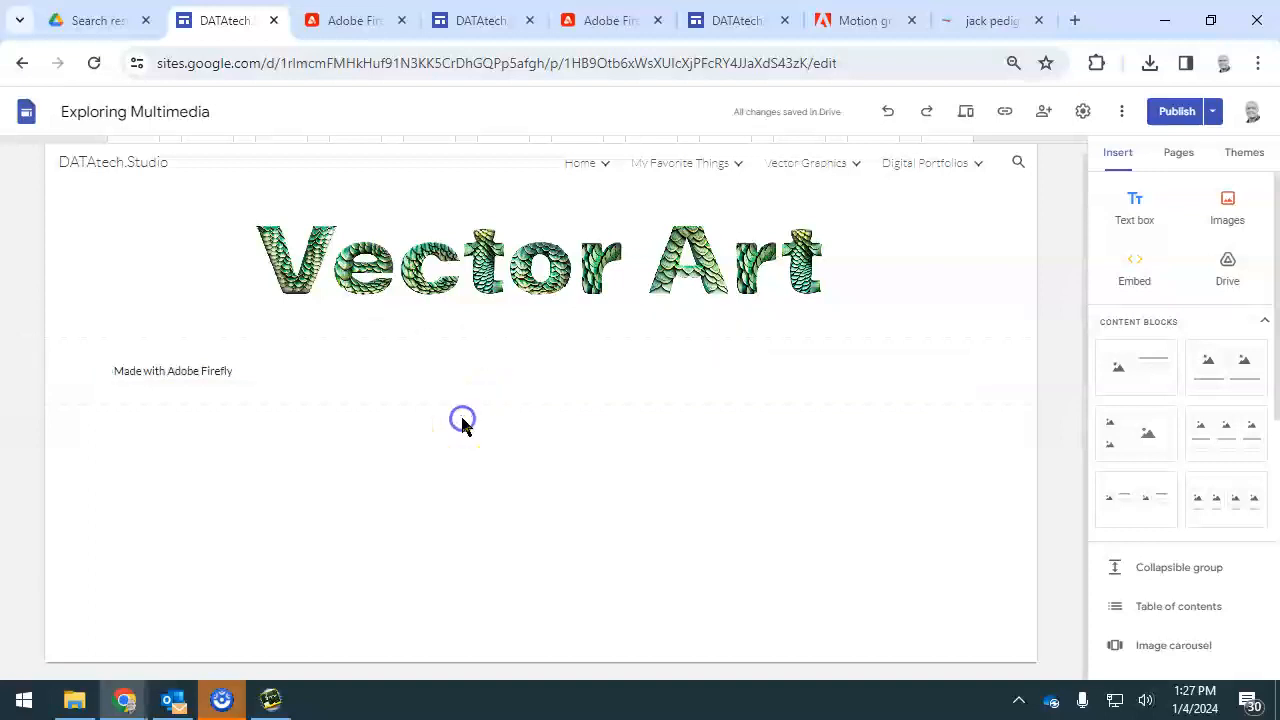
left_click_drag(534, 358, 749, 312)
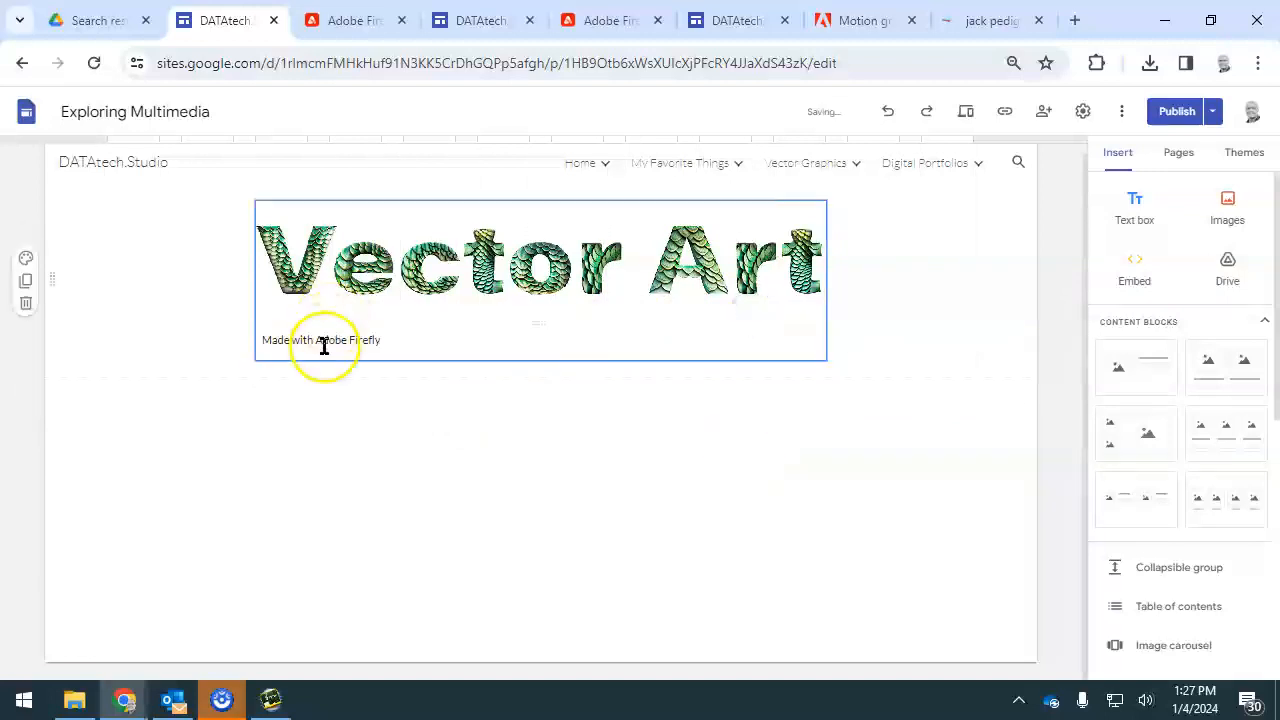
Right-align the "Made with Adobe Firefly" caption under the Vector Art header
left_click(322, 341)
mouse_move(755, 185)
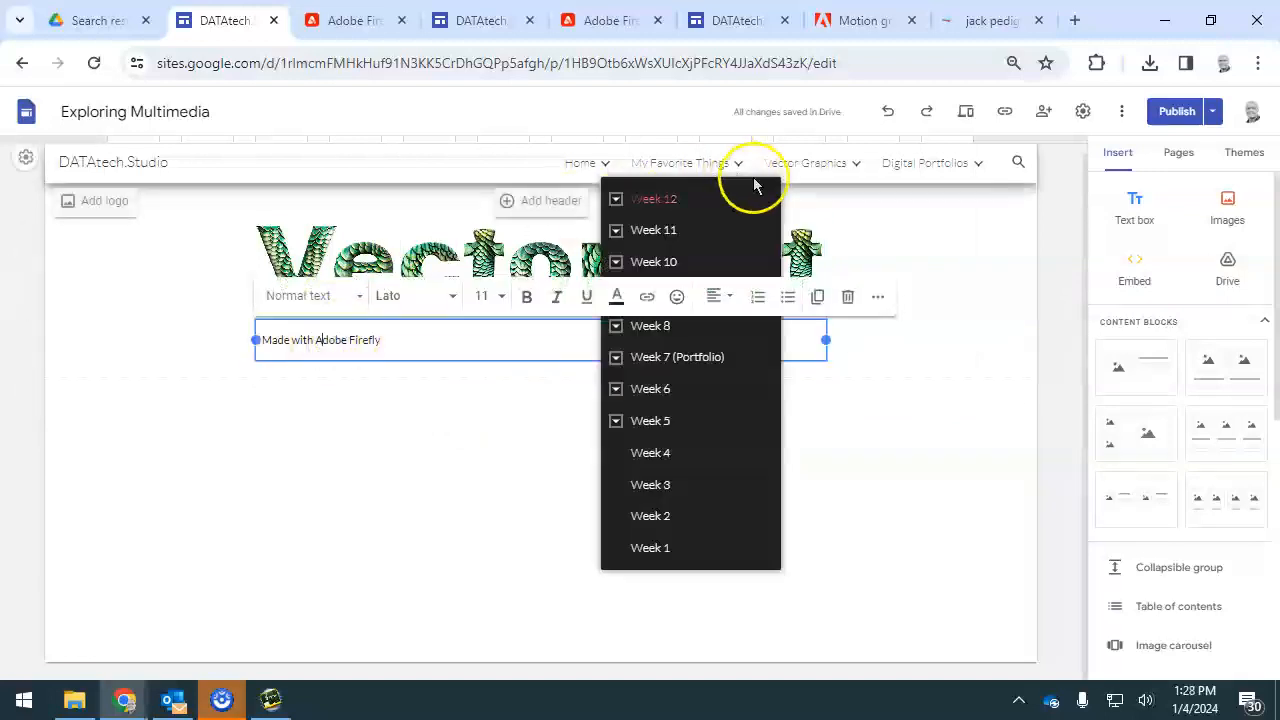
left_click(714, 296)
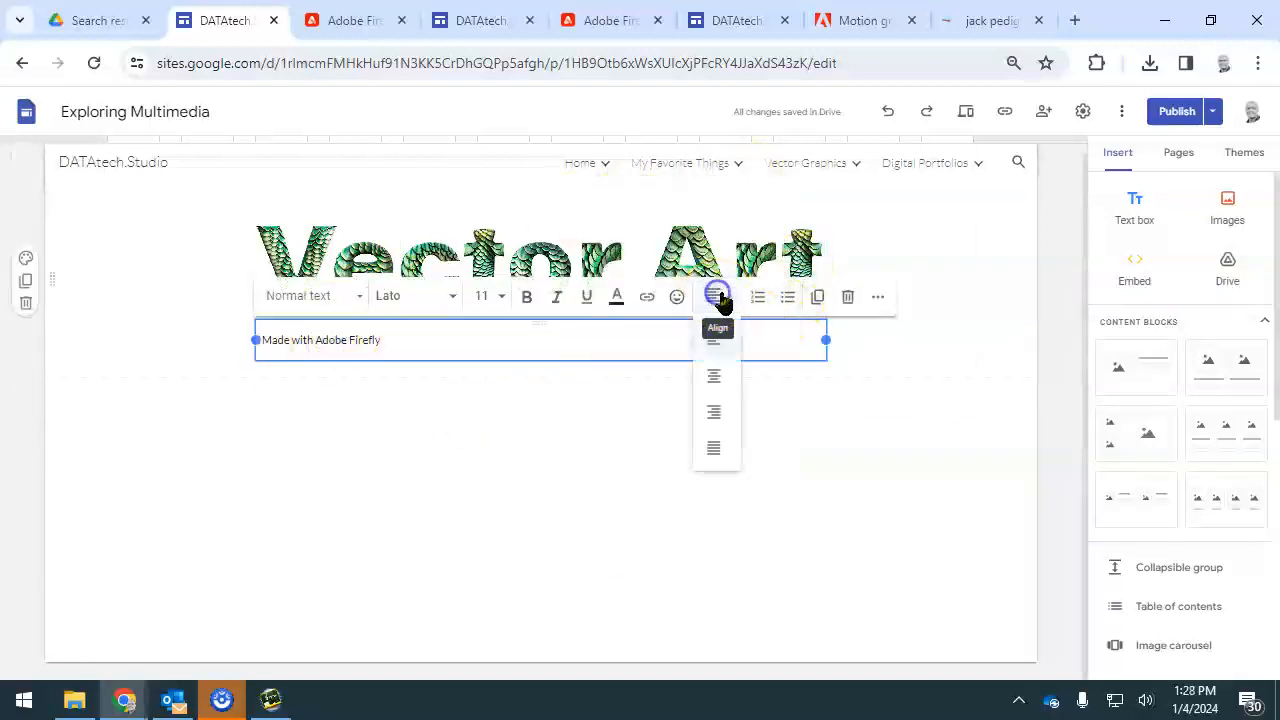
left_click(714, 411)
left_click(731, 419)
left_click(717, 357)
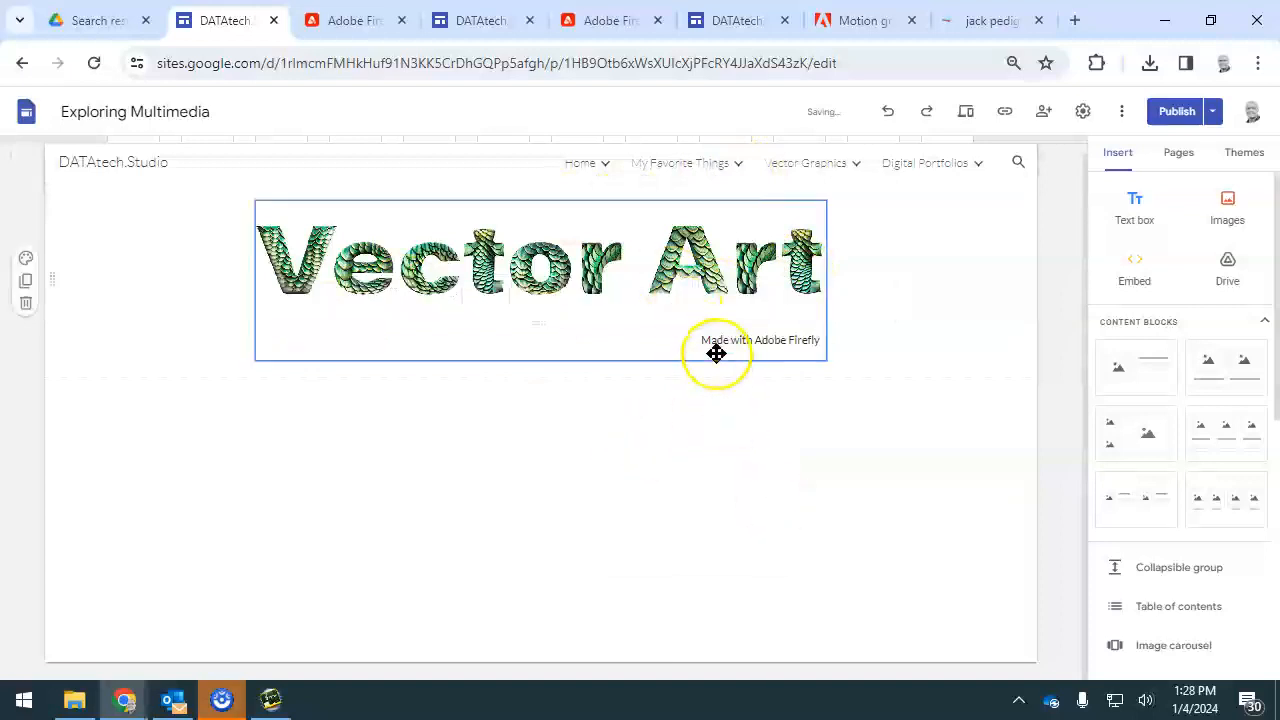
left_click(891, 354)
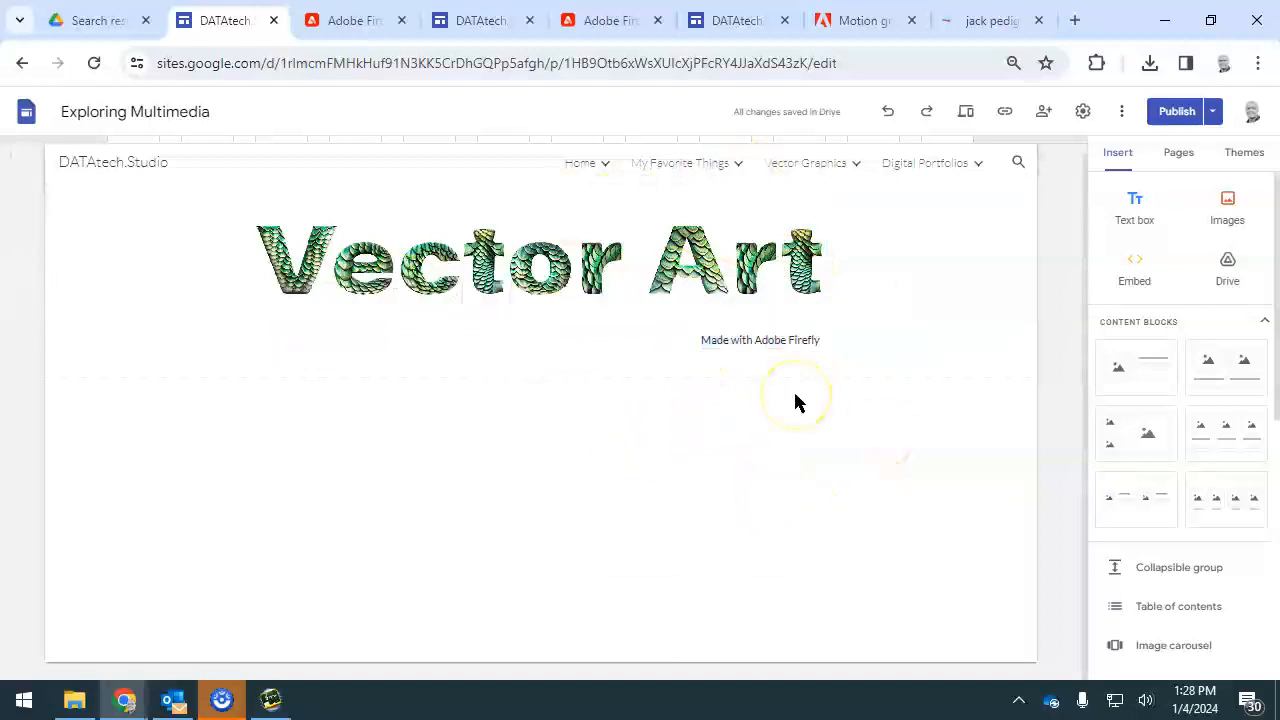